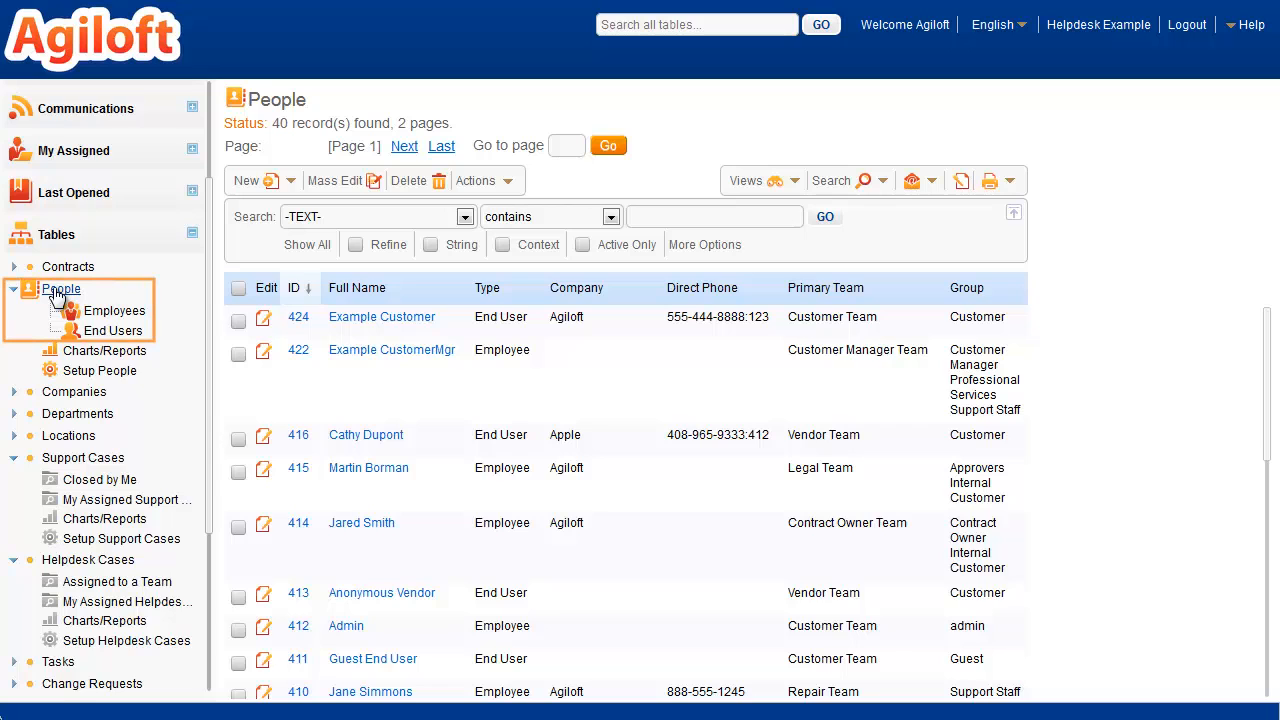
# Step: Show only the Employees subtable of People and open its table setup
pyautogui.click(107, 316)
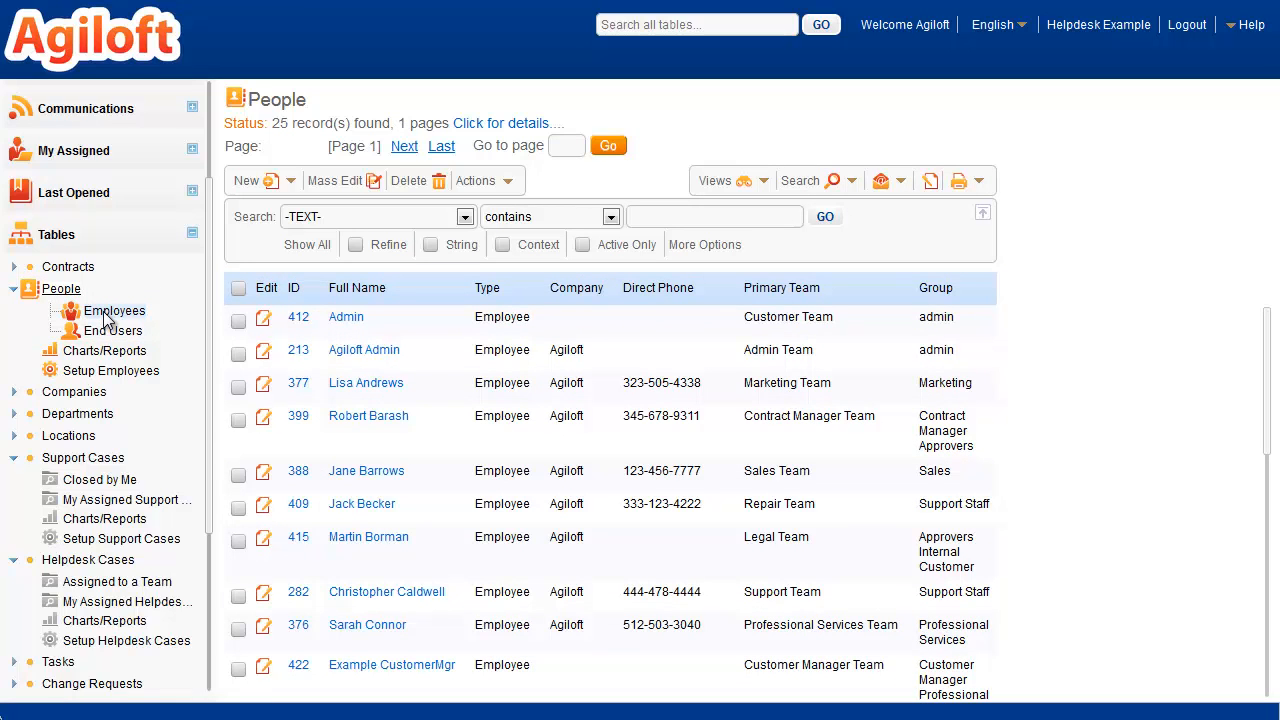
pyautogui.click(111, 371)
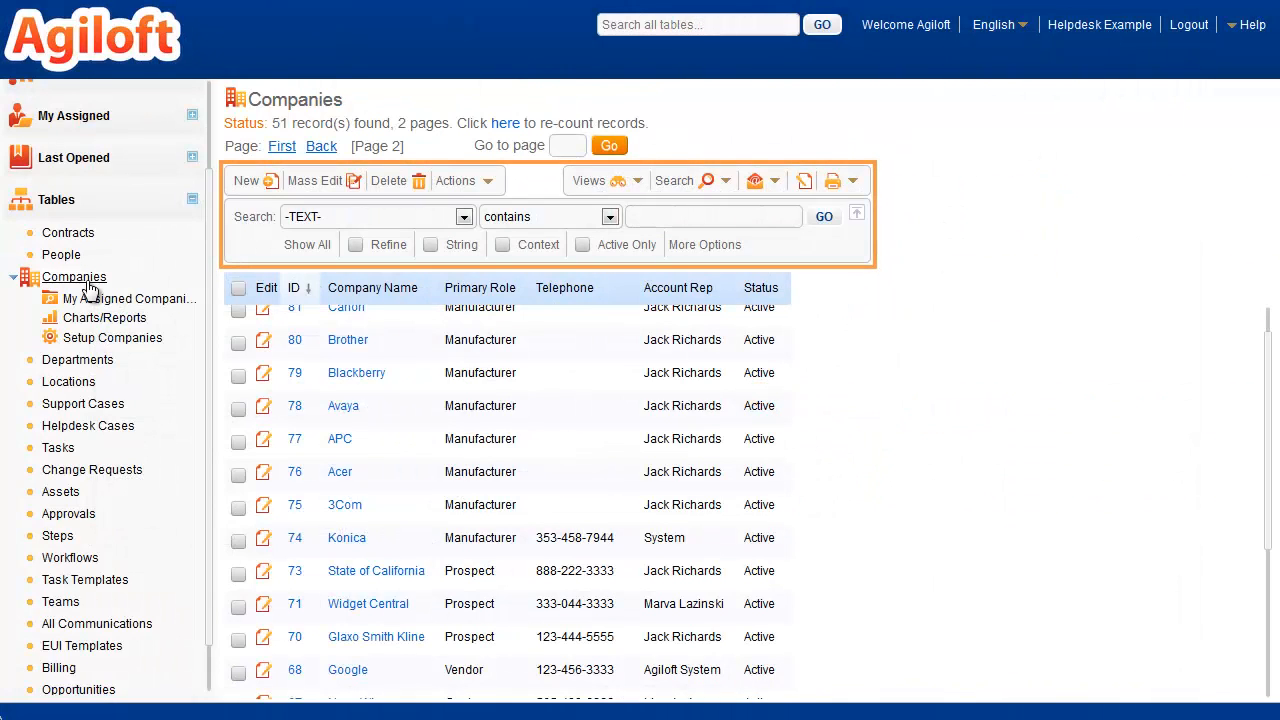
# Step: Set the Assigned to a Team saved search of Helpdesk Cases to show in the left pane and save the change
pyautogui.click(725, 181)
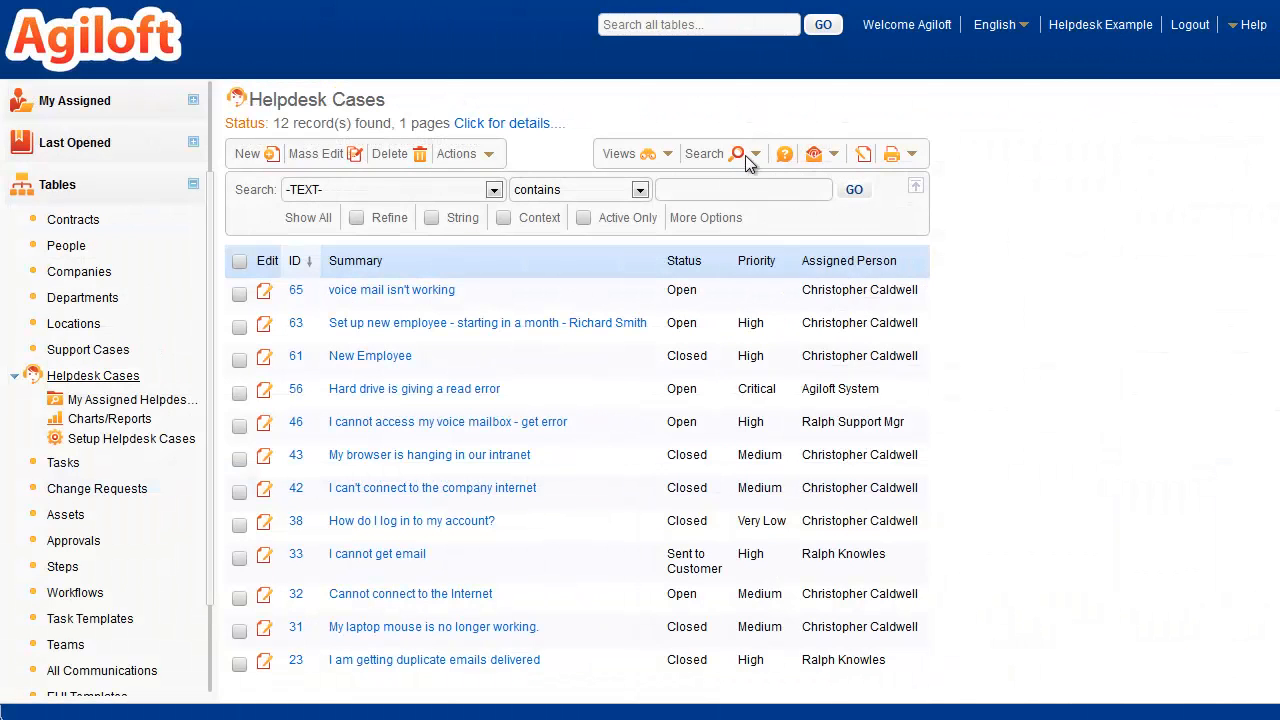
pyautogui.click(750, 154)
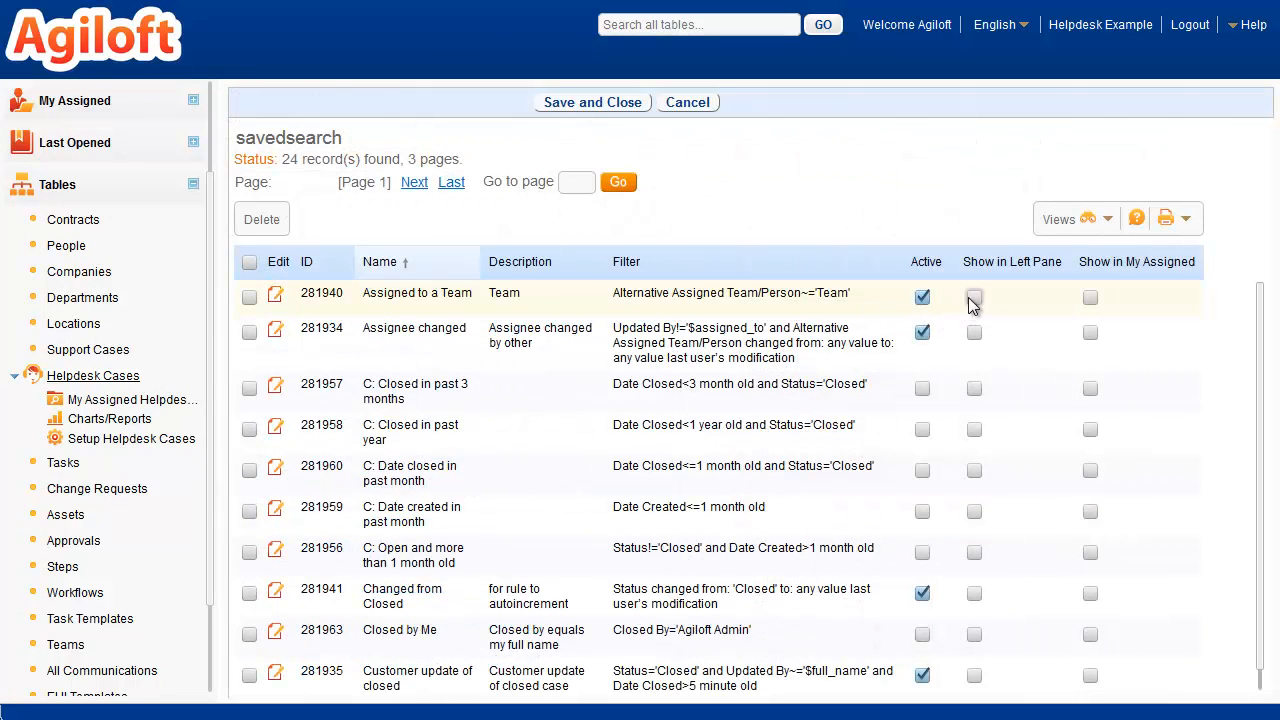
pyautogui.click(592, 104)
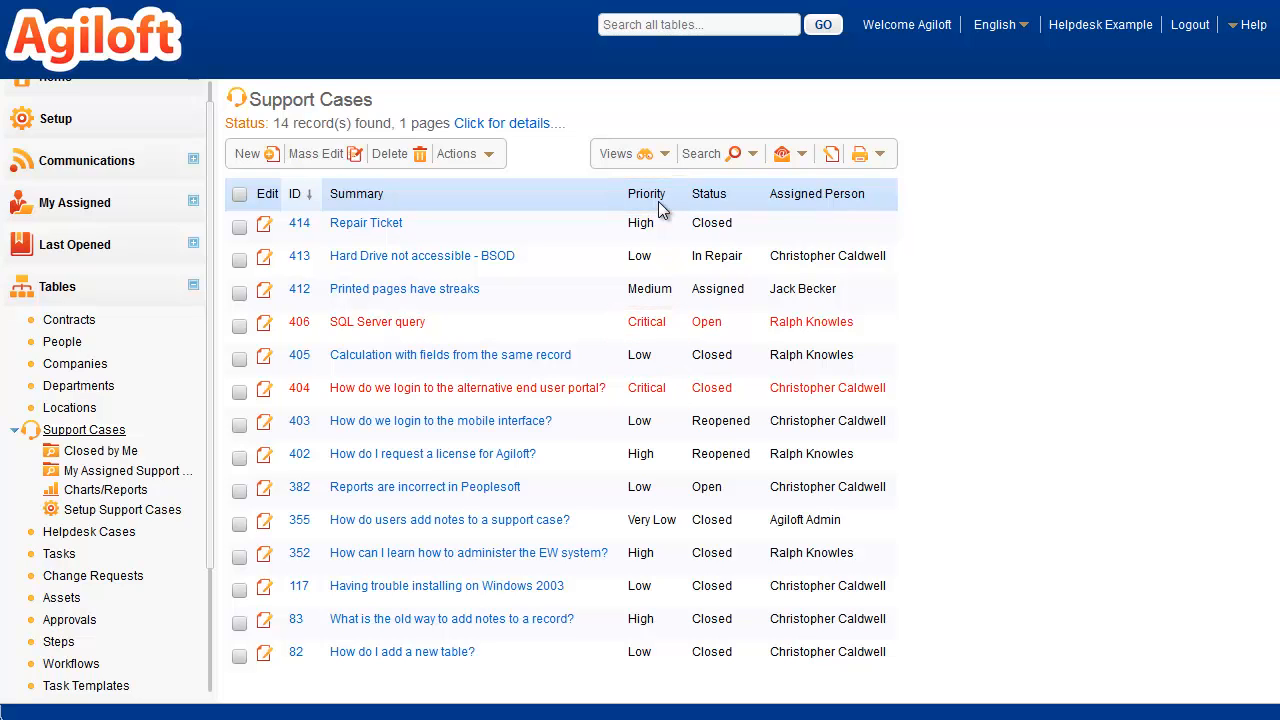
# Step: Try the Color Coded Background by Priority view on Support Cases and switch back to the Staff default view
pyautogui.click(665, 160)
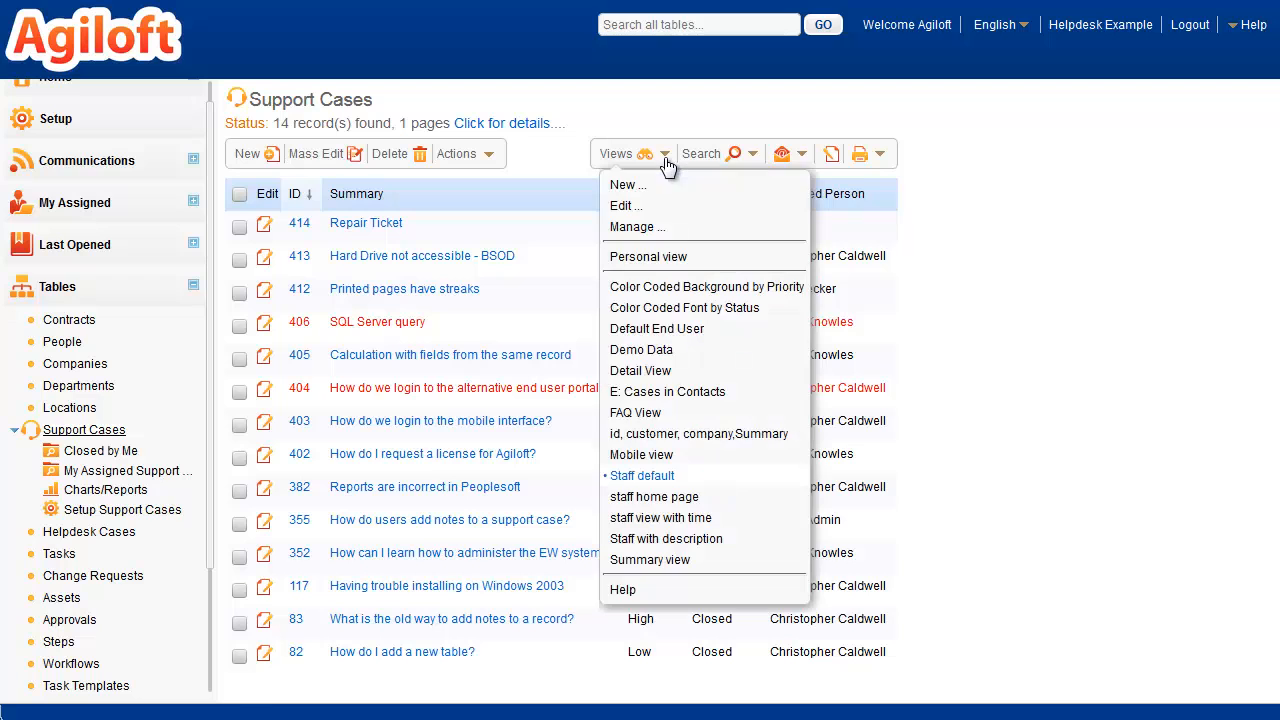
pyautogui.click(650, 290)
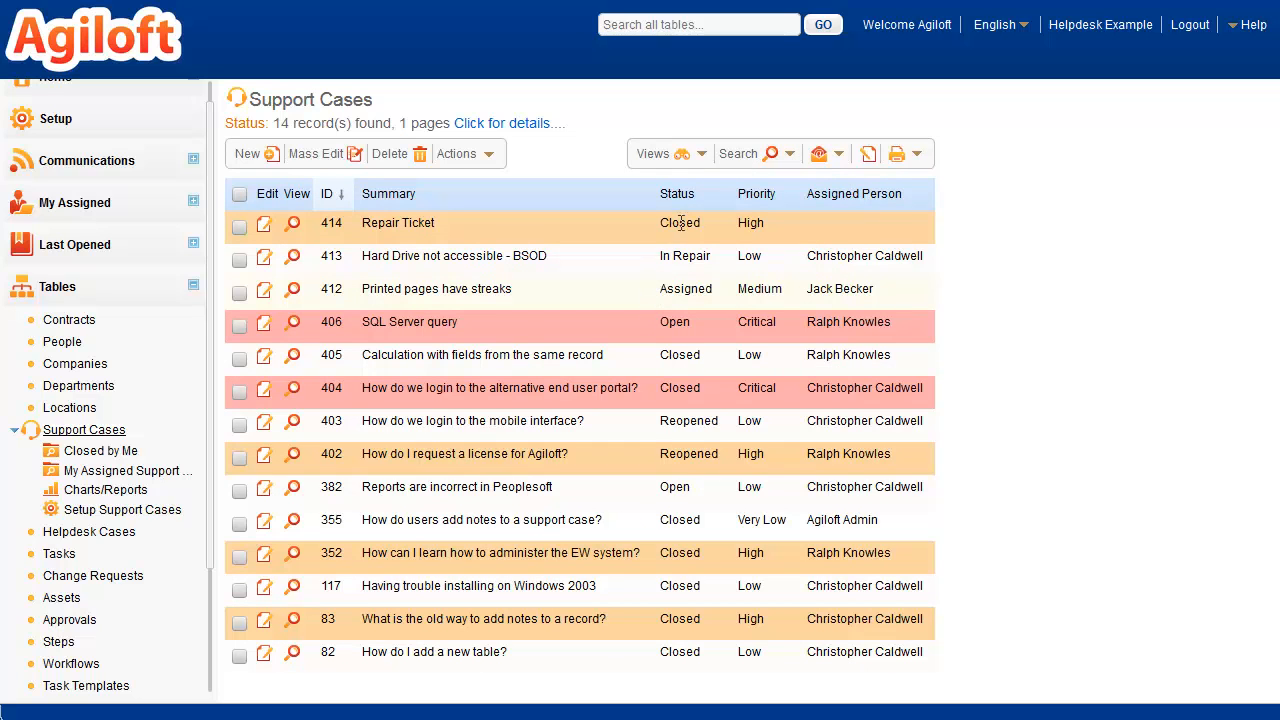
pyautogui.click(702, 163)
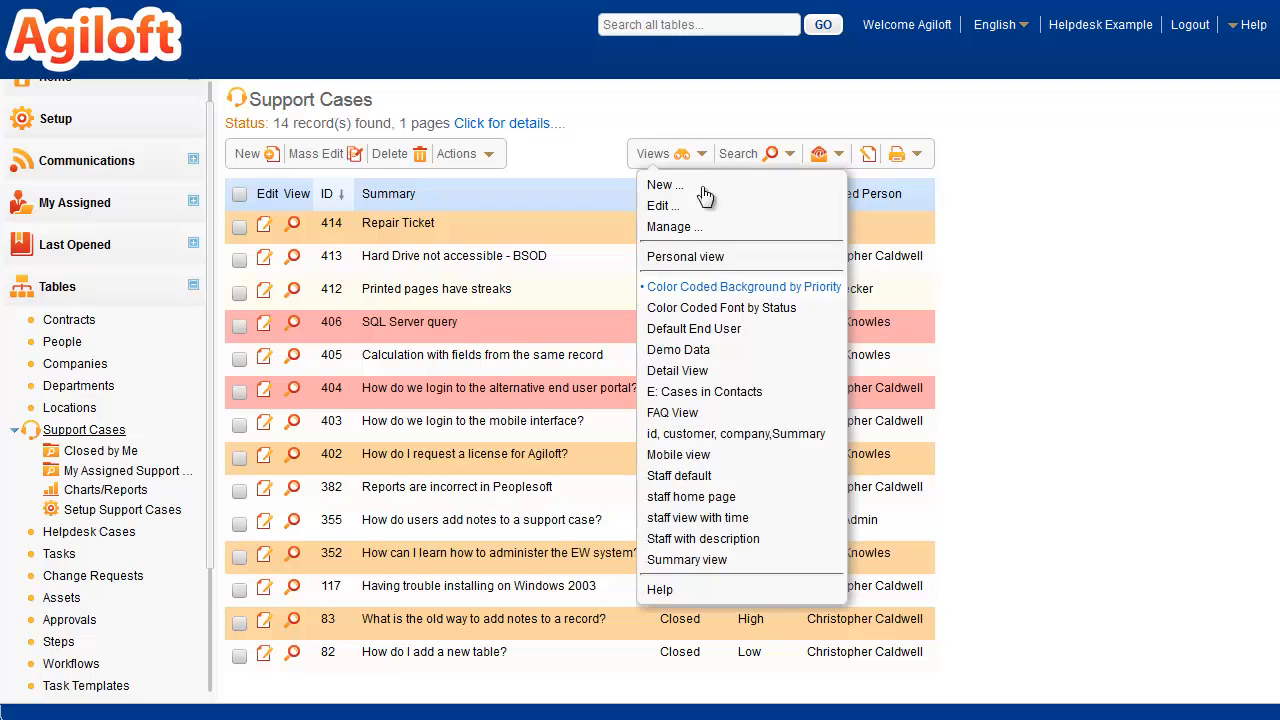
pyautogui.click(678, 478)
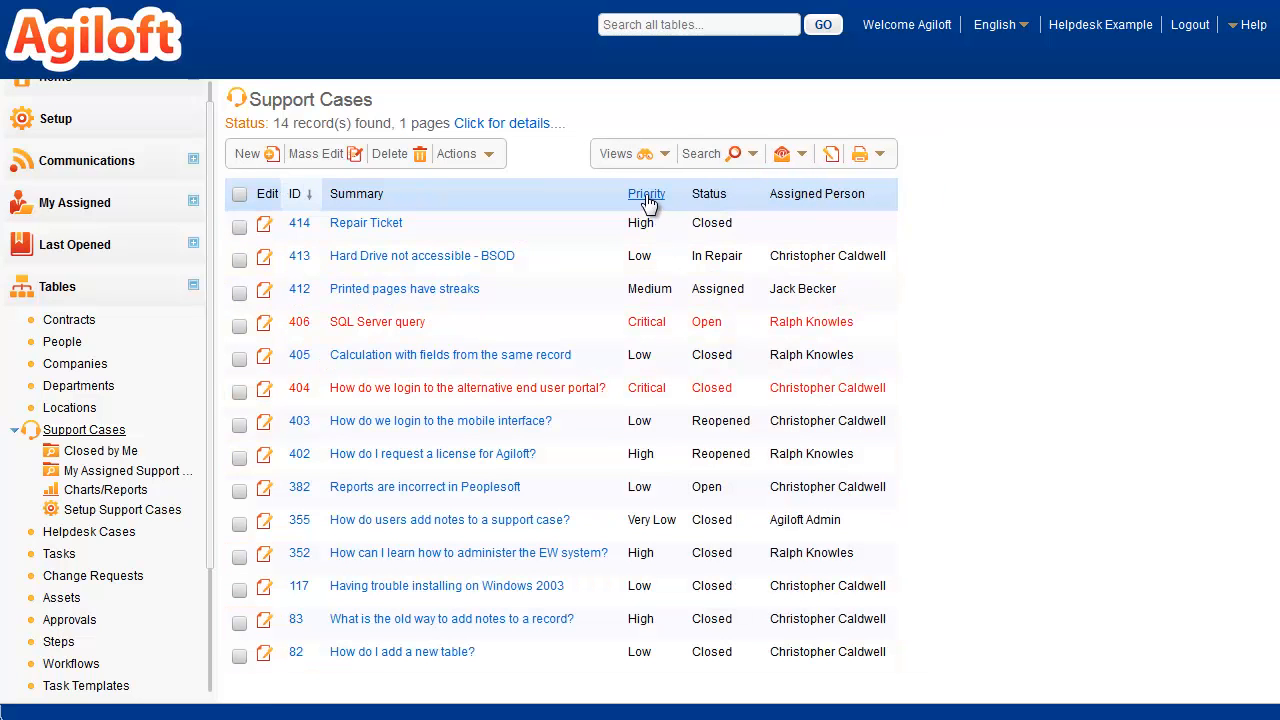
# Step: Sort the Support Cases list by Priority and by Status
pyautogui.click(646, 194)
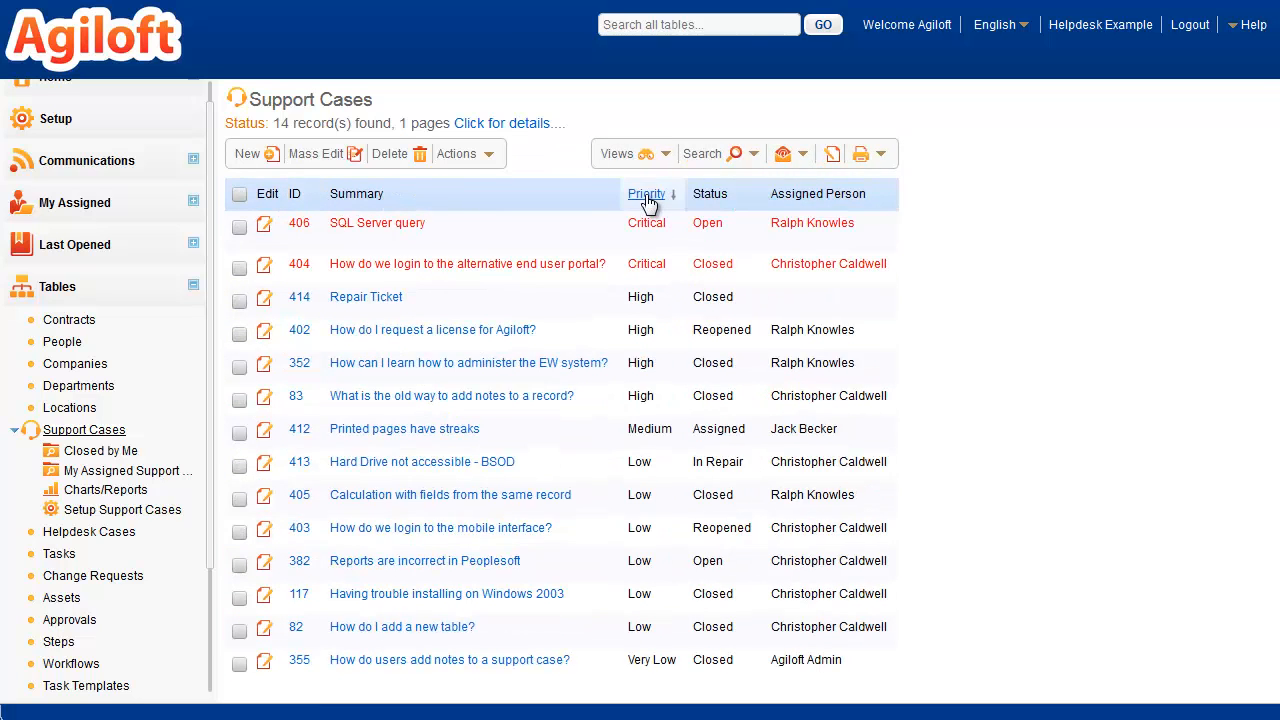
pyautogui.click(708, 198)
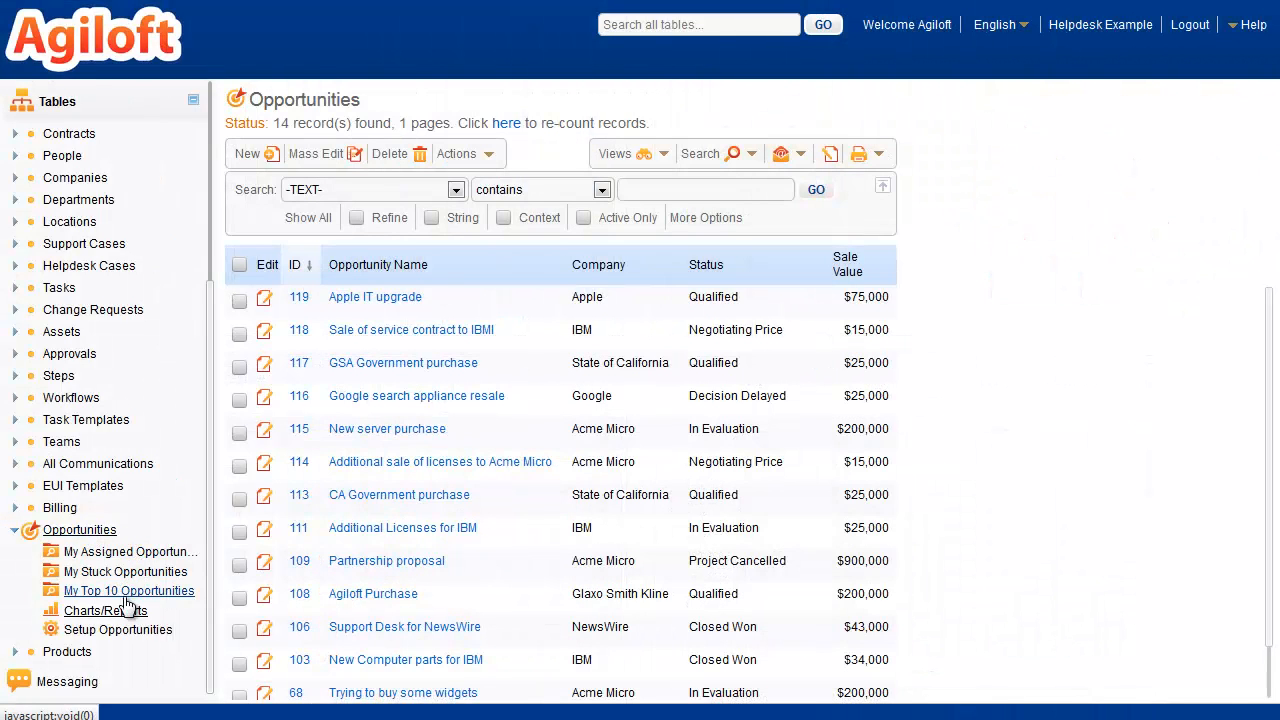
# Step: Open the Opportunities report Active Opportunities Segmented by Industry, Estimated Value and examine its chart, report, text and Excel outputs and filter options
pyautogui.click(127, 607)
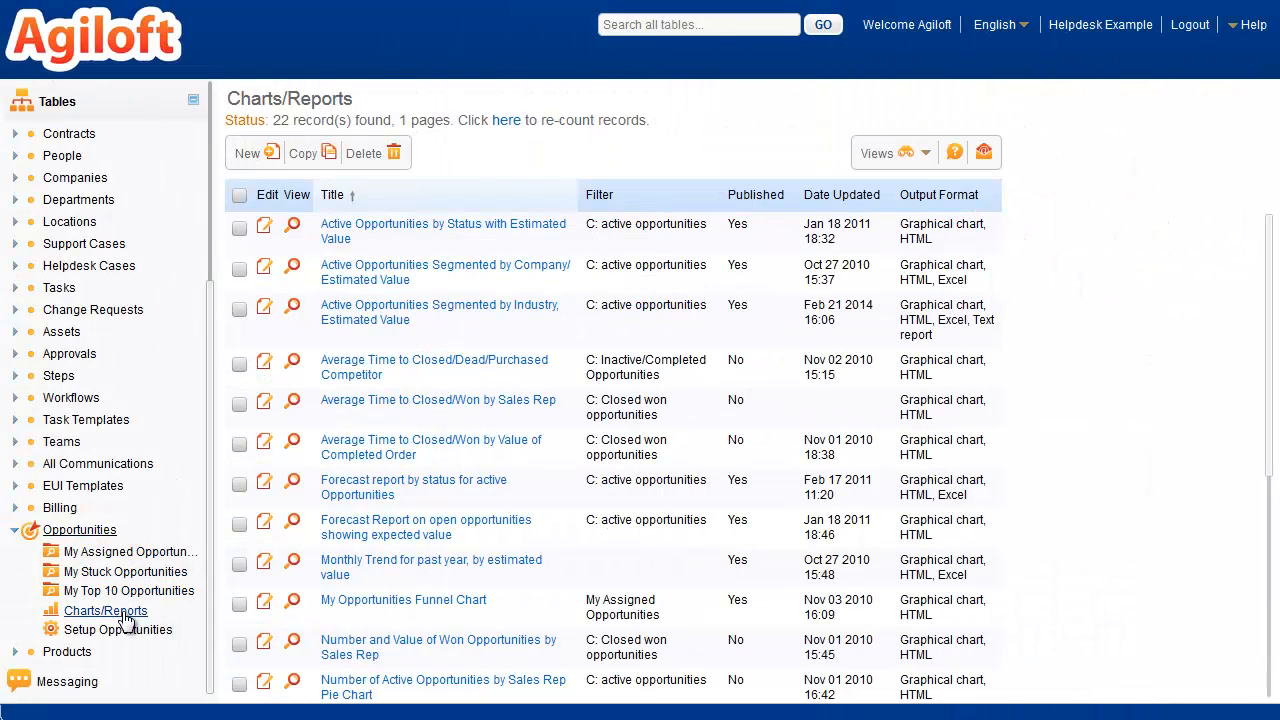
pyautogui.click(366, 313)
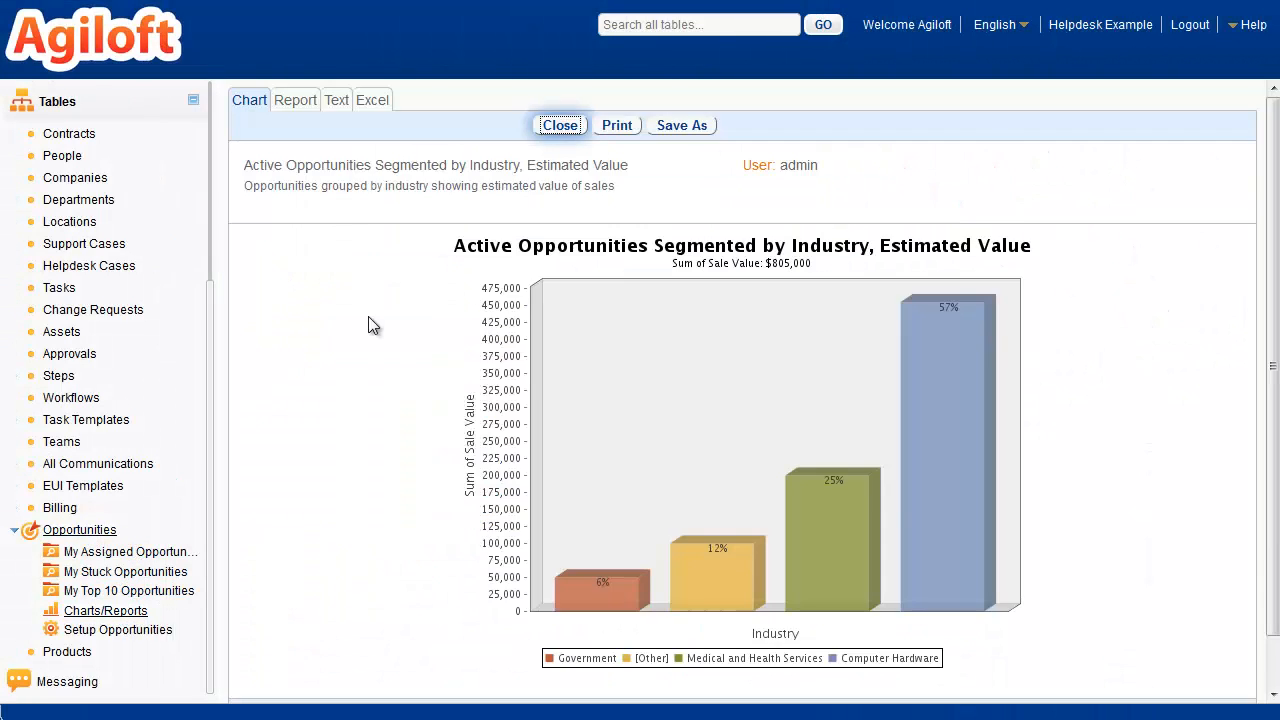
pyautogui.click(296, 108)
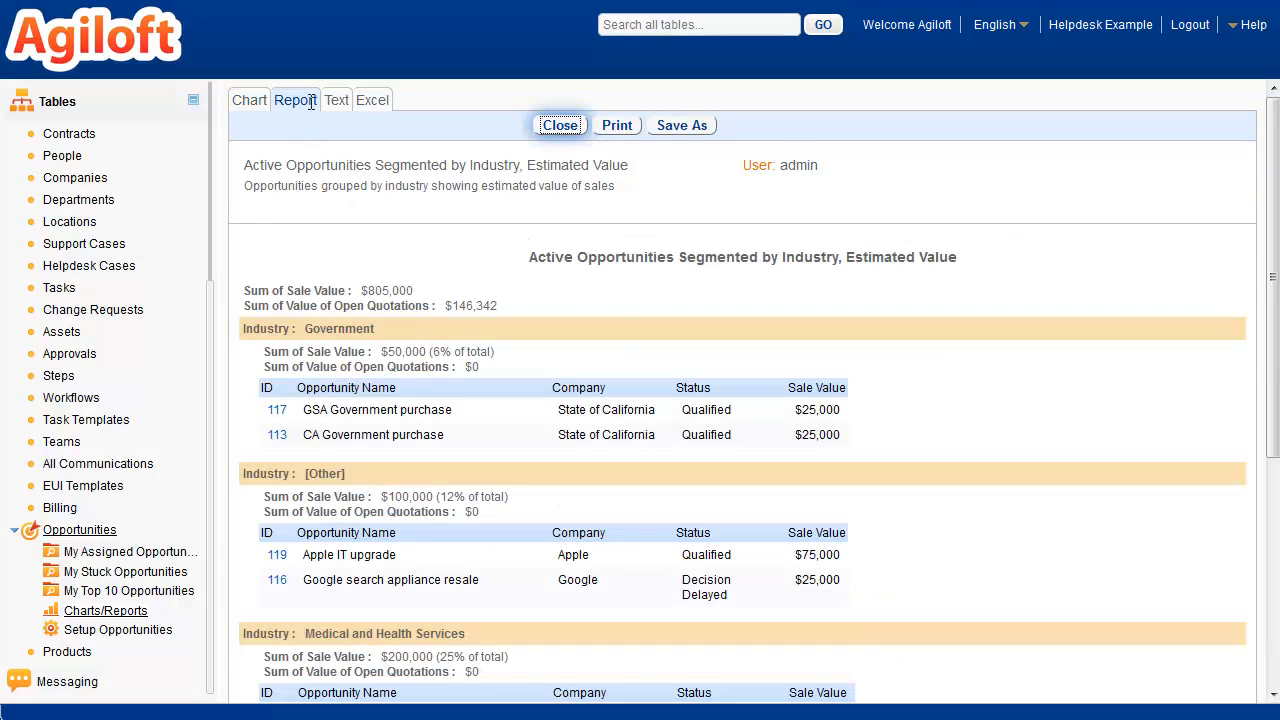
pyautogui.click(336, 102)
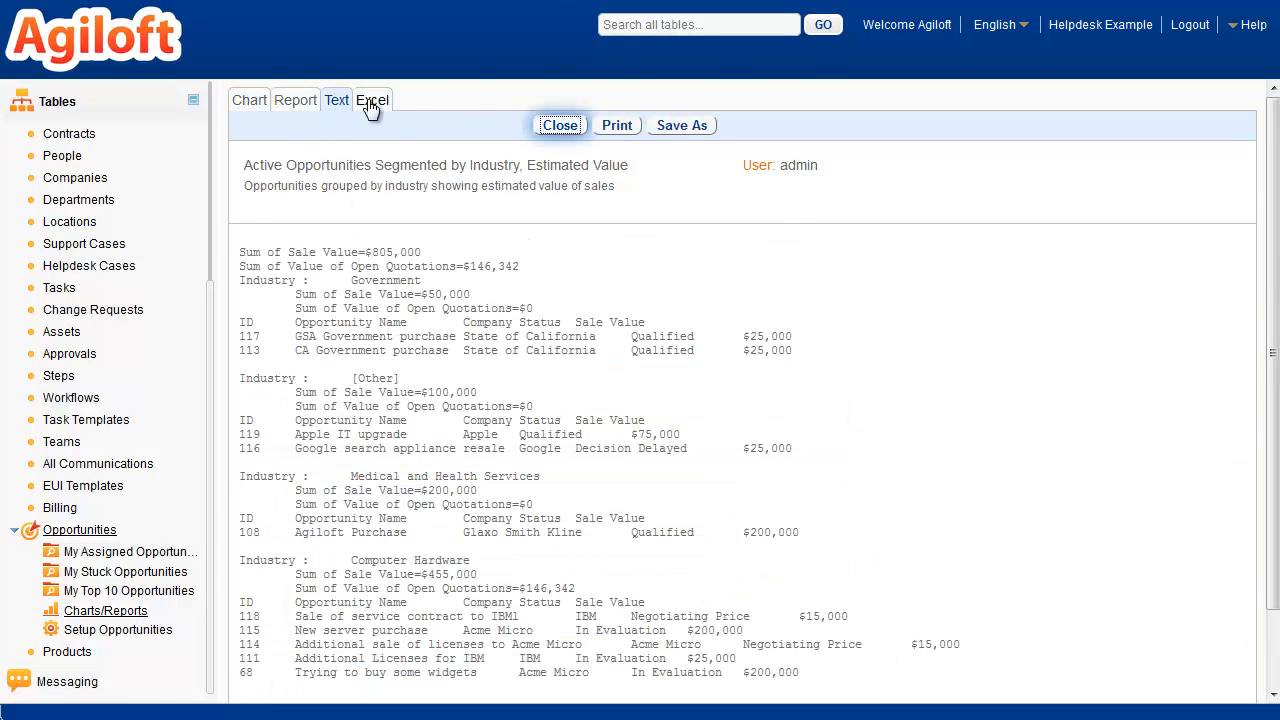
pyautogui.click(371, 102)
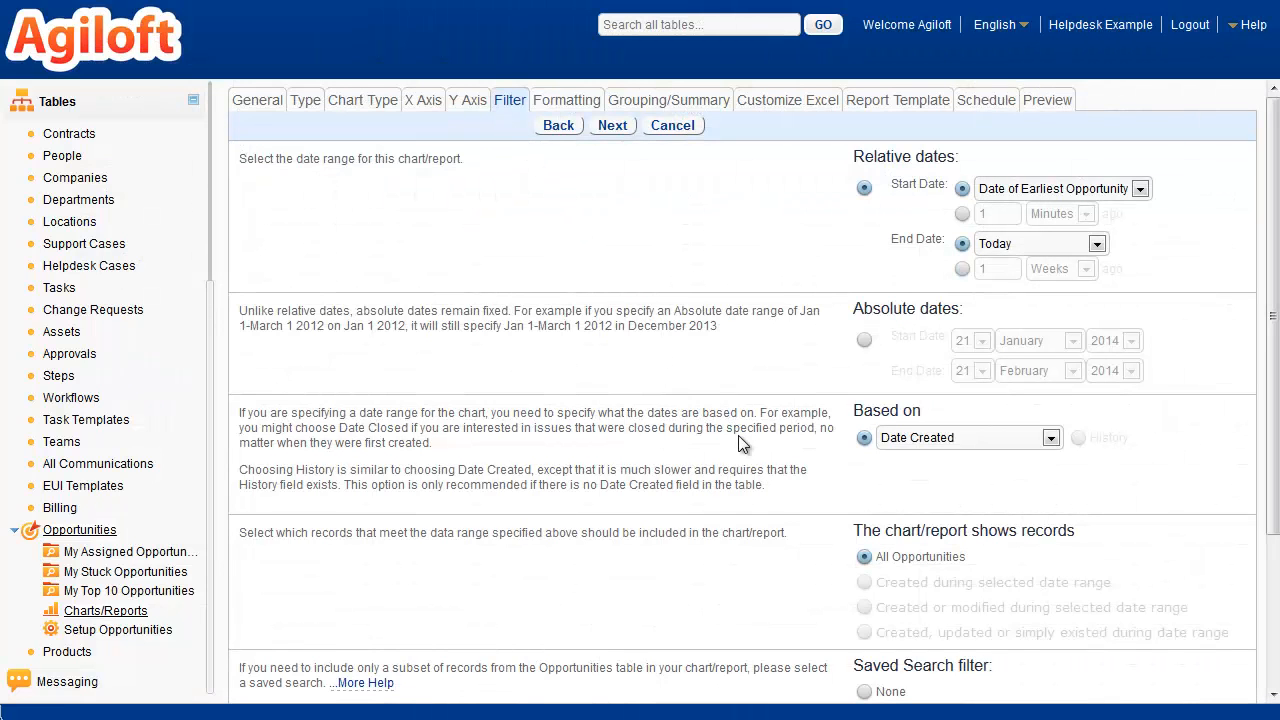
pyautogui.scroll(-3, 738, 435)
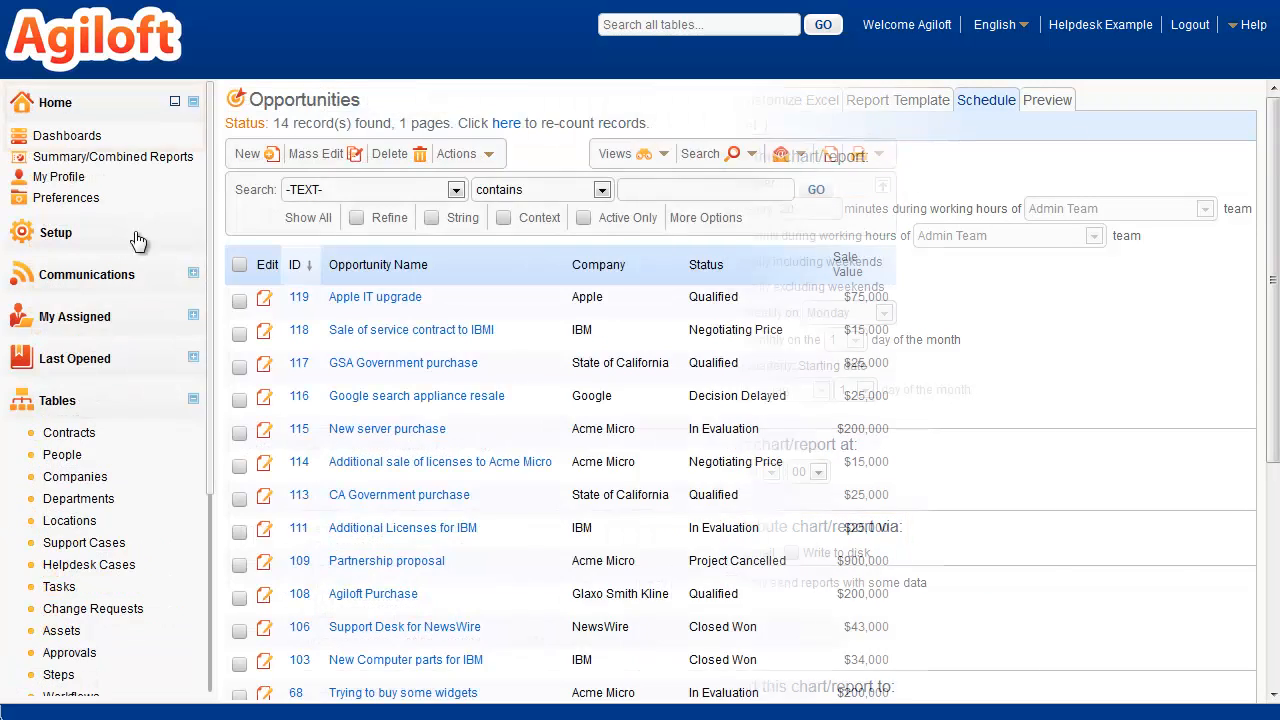
# Step: Open the opportunities dashboard and examine its Active Opportunities Segmented by Industry chart
pyautogui.click(68, 138)
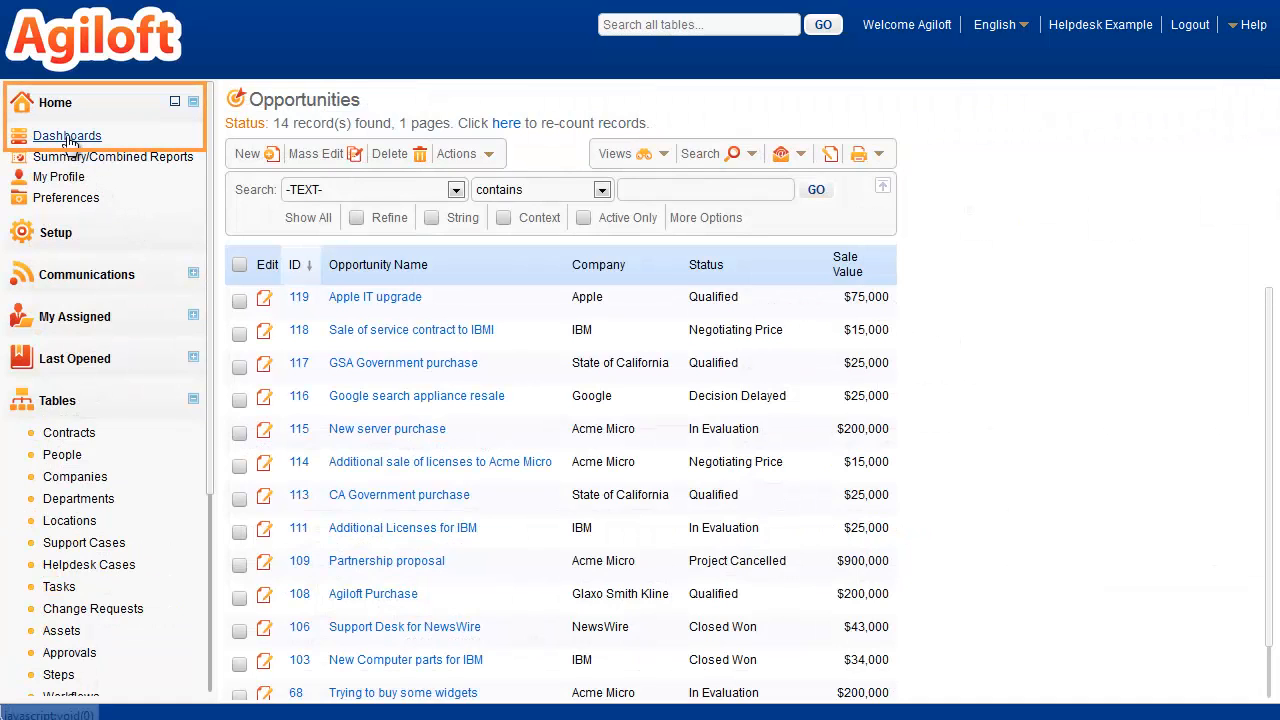
pyautogui.click(295, 223)
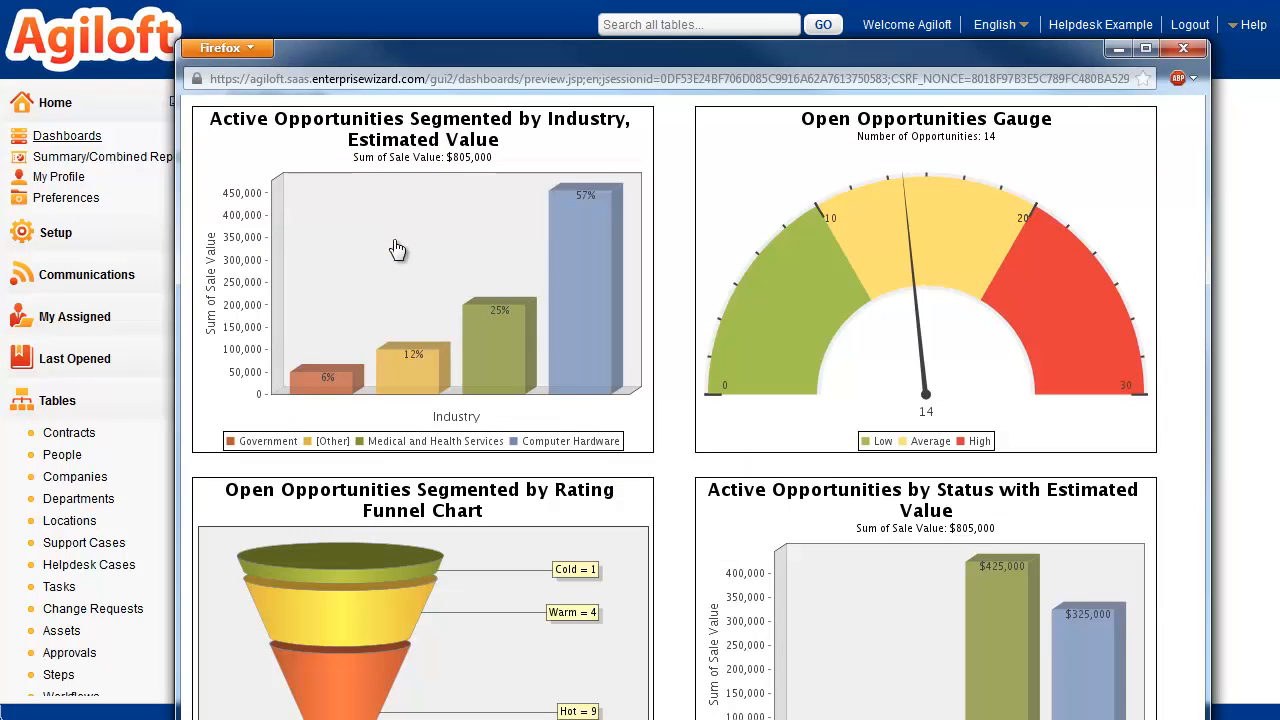
pyautogui.click(451, 256)
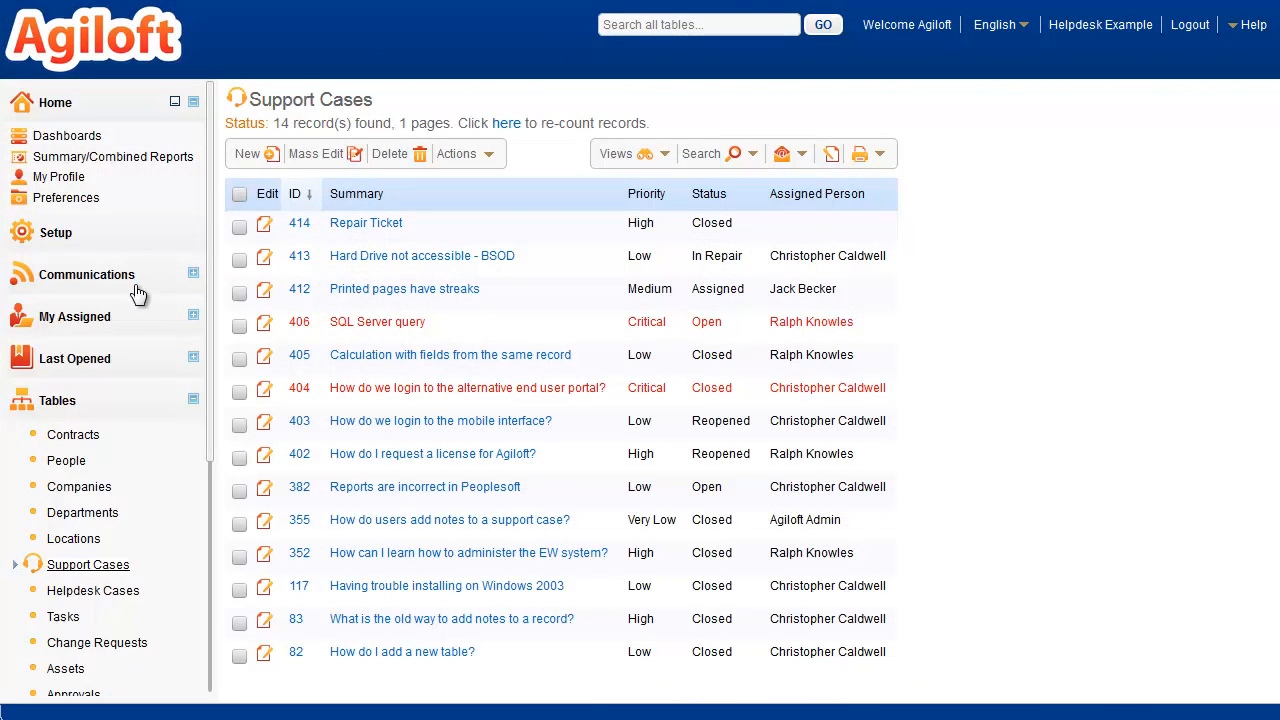
# Step: Open the home page and switch it to the General Home Page
pyautogui.click(55, 103)
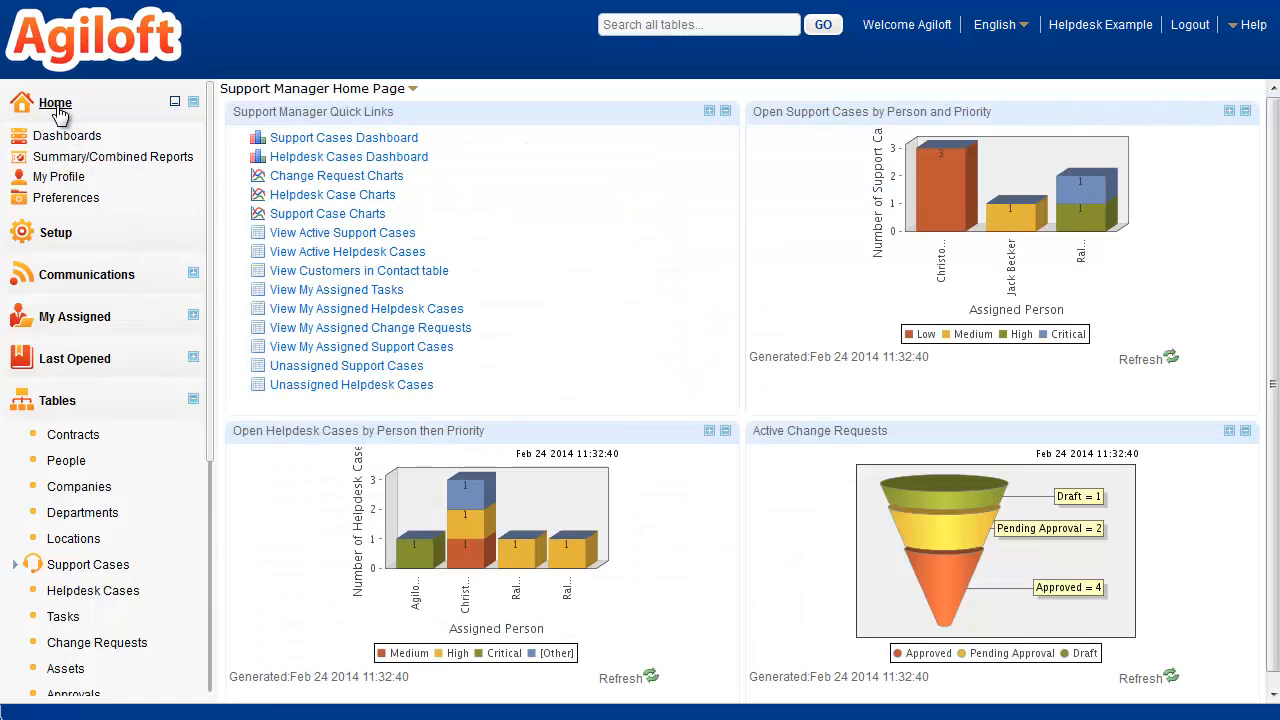
pyautogui.click(236, 90)
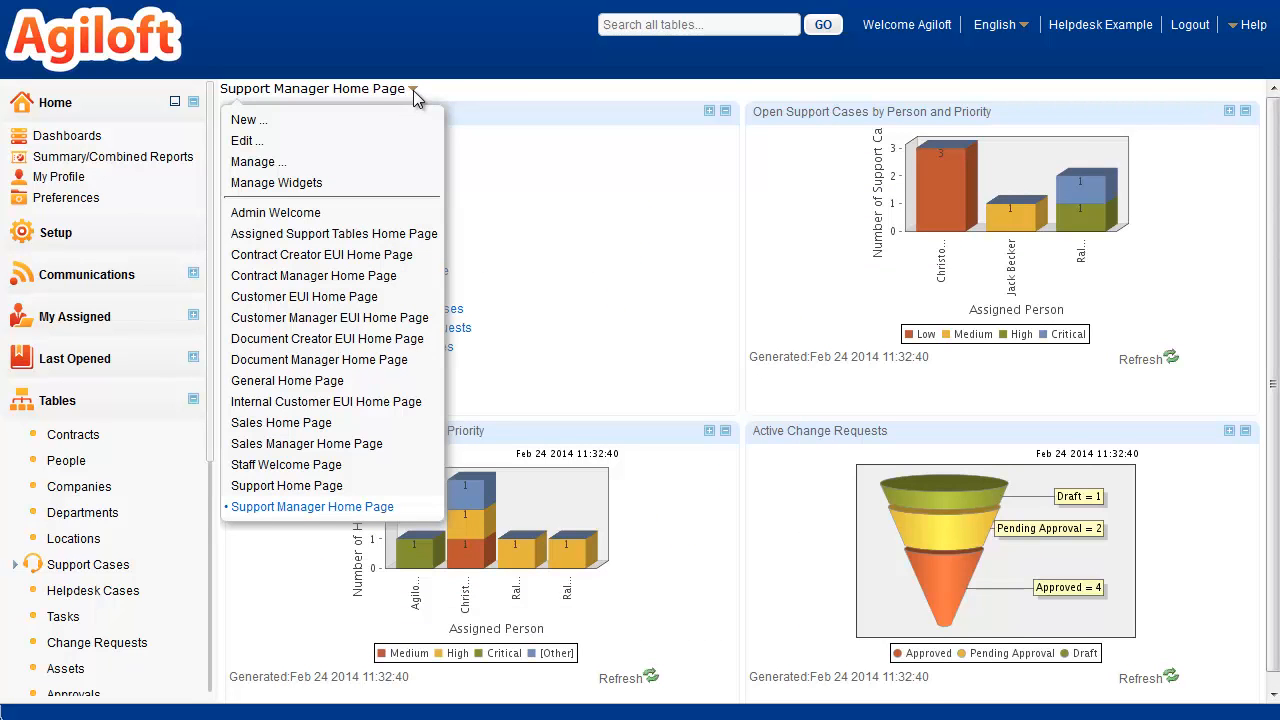
pyautogui.click(316, 381)
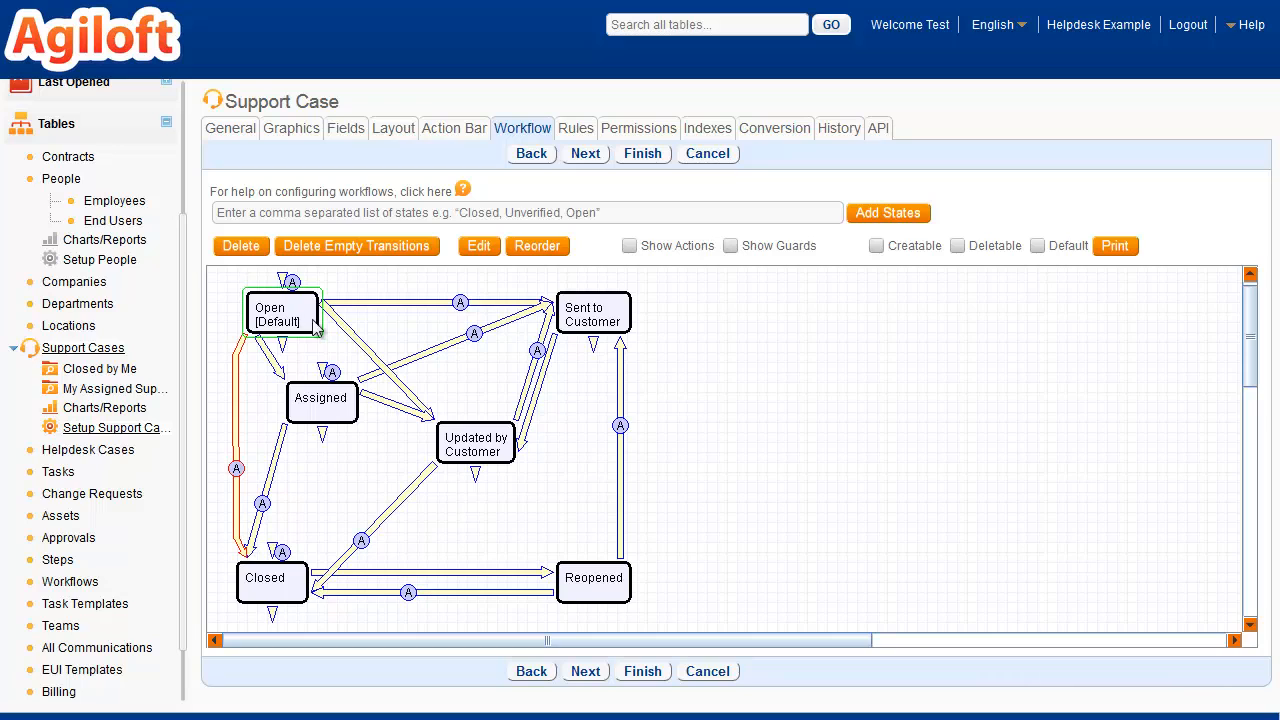
# Step: Move the Assigned state below Open in the Support Case workflow and reroute the Open-to-Closed transition around its outer side
pyautogui.click(321, 399)
pyautogui.moveTo(321, 399); pyautogui.dragTo(214, 439)
pyautogui.click(236, 438)
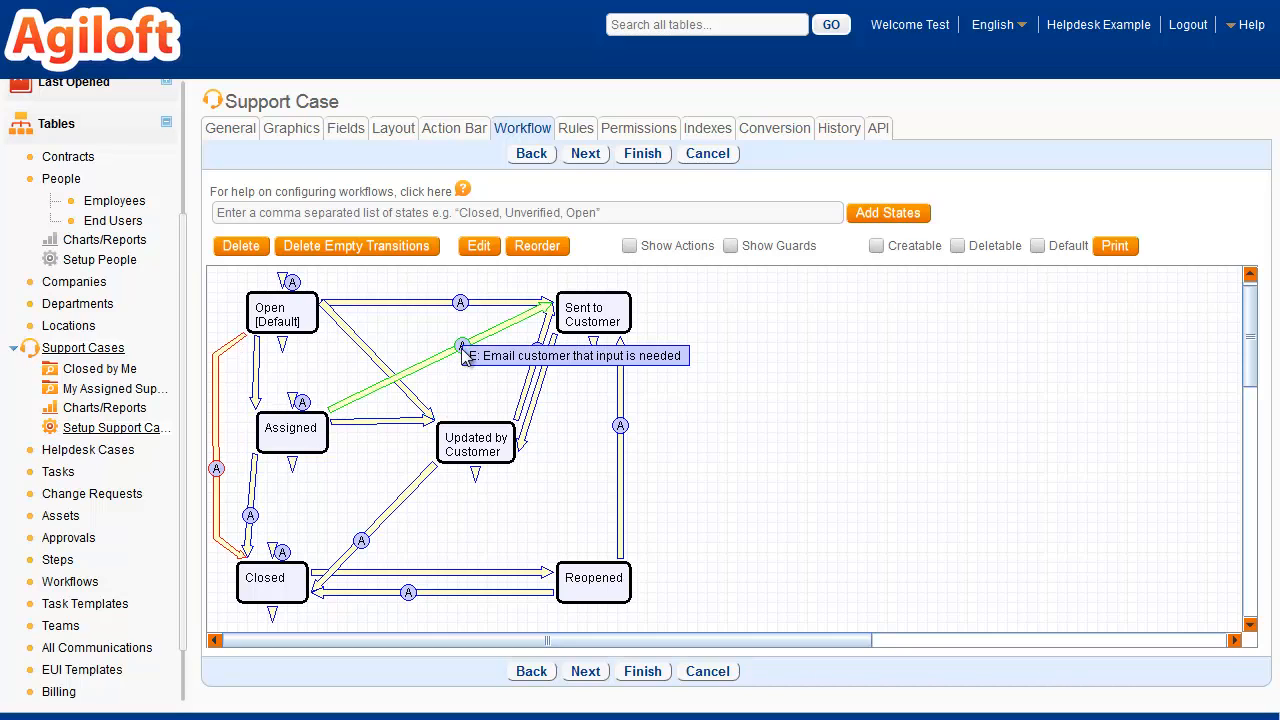
# Step: Add a Rejected state to the Support Case workflow and draw transitions to it from Sent to Customer and Reopened
pyautogui.click(591, 216)
pyautogui.write('Rejected')
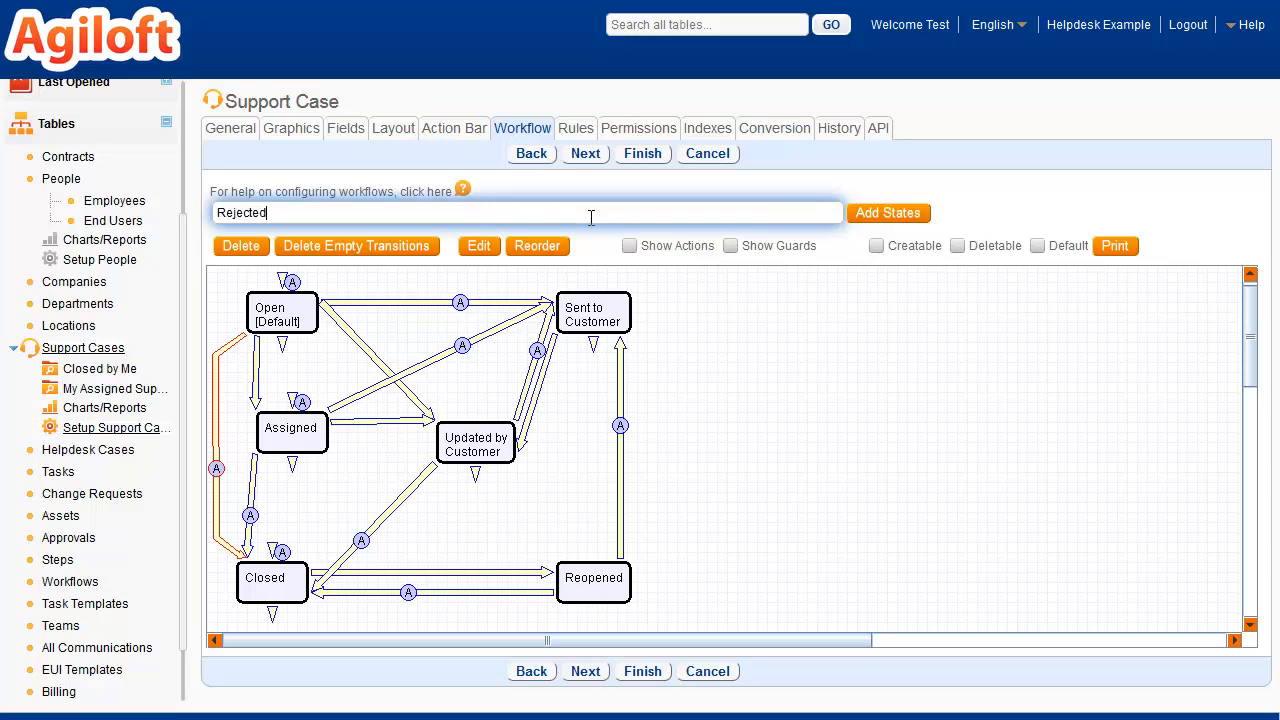
pyautogui.click(886, 214)
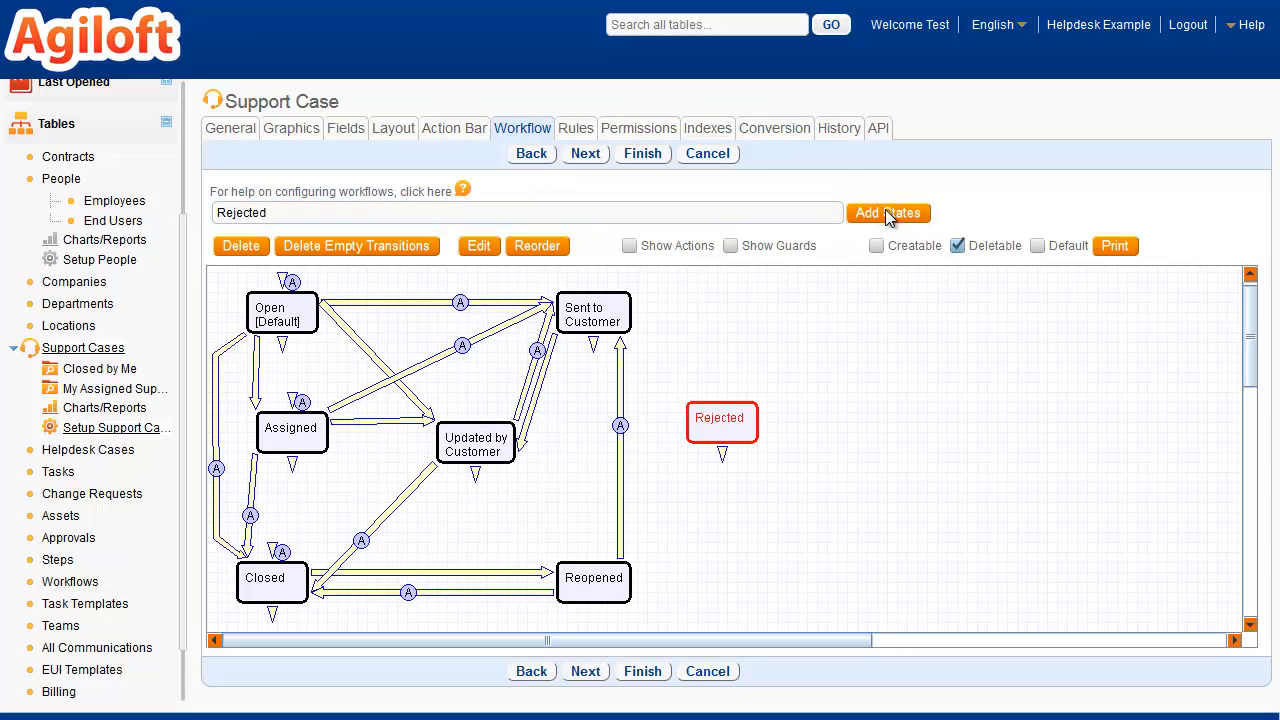
pyautogui.moveTo(595, 315); pyautogui.dragTo(694, 418)
pyautogui.moveTo(626, 571); pyautogui.dragTo(700, 450)
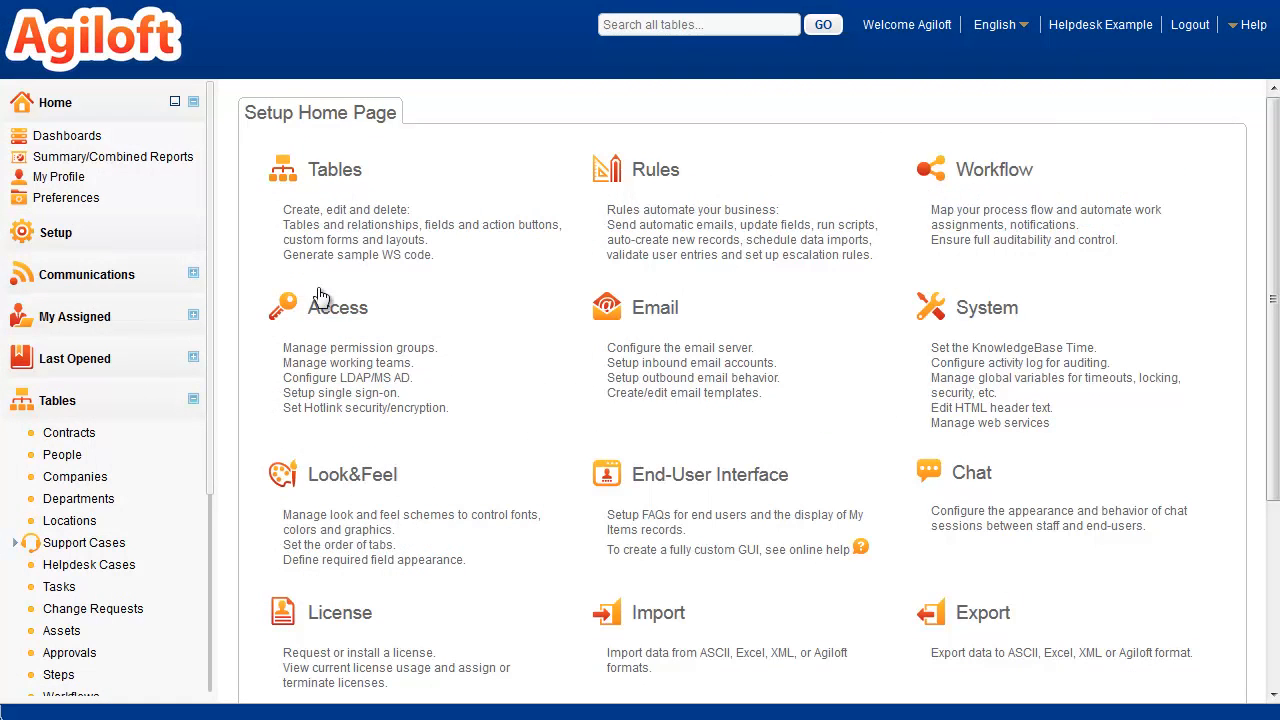
# Step: Open the group management page in the Access setup
pyautogui.click(337, 312)
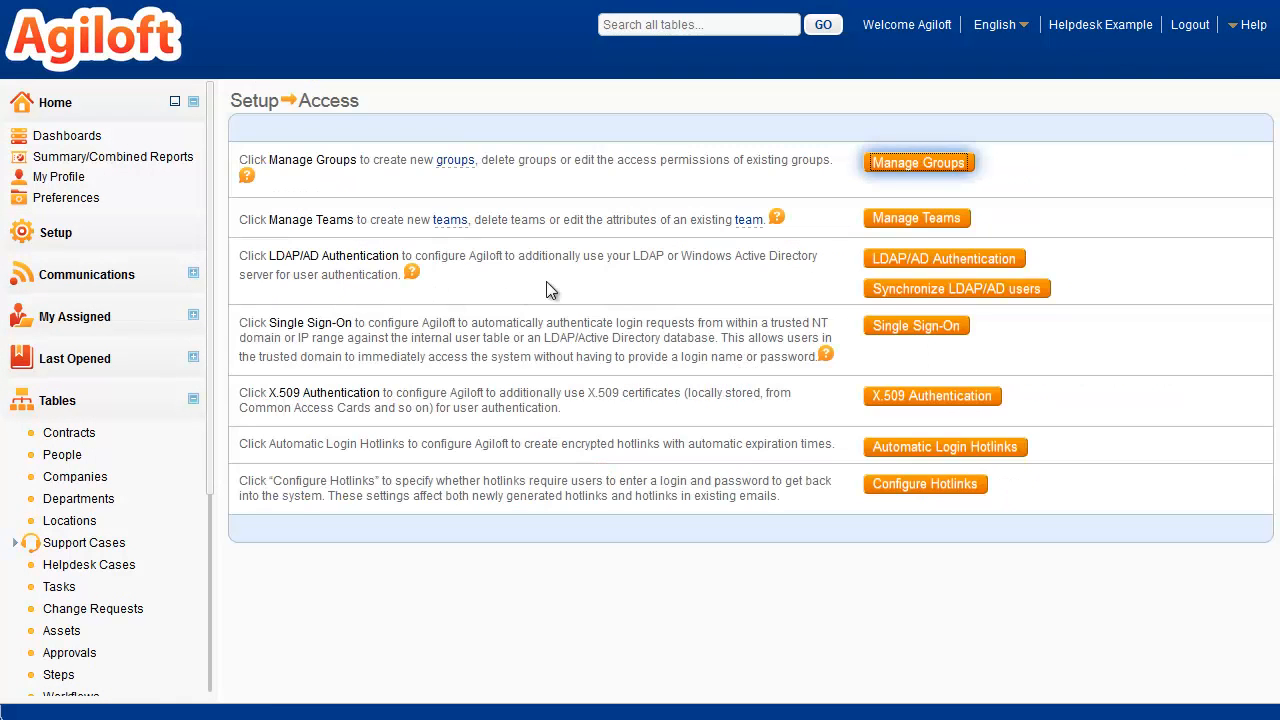
pyautogui.click(937, 165)
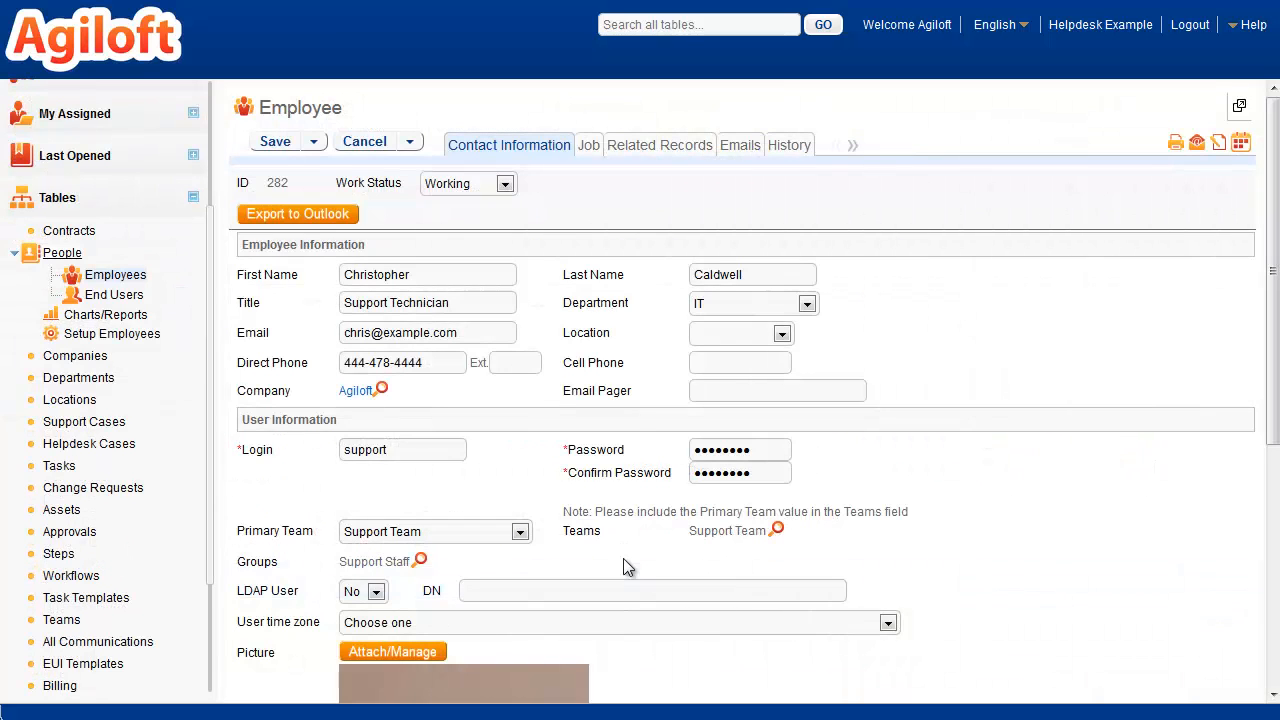
# Step: Add the Professional Services group to the support technician's employee record alongside Support Staff
pyautogui.click(420, 560)
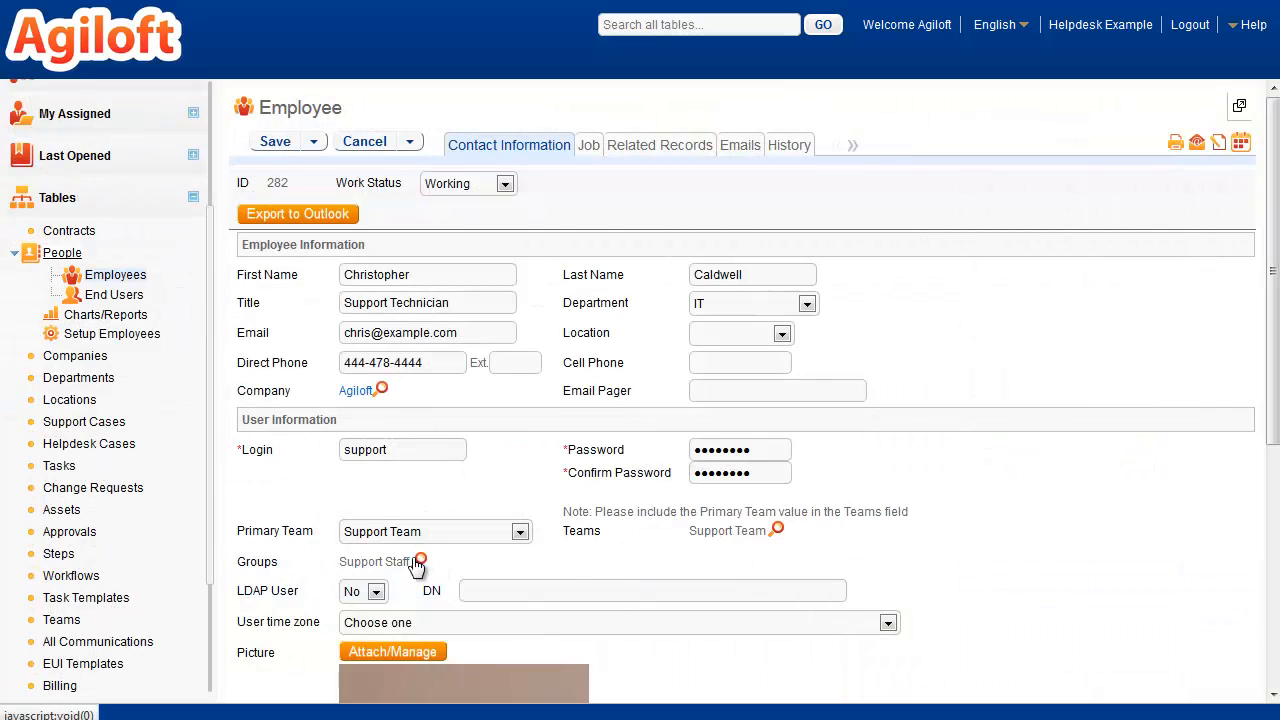
pyautogui.keyDown('ctrl'); pyautogui.click(585, 386); pyautogui.keyUp('ctrl')
pyautogui.click(834, 262)
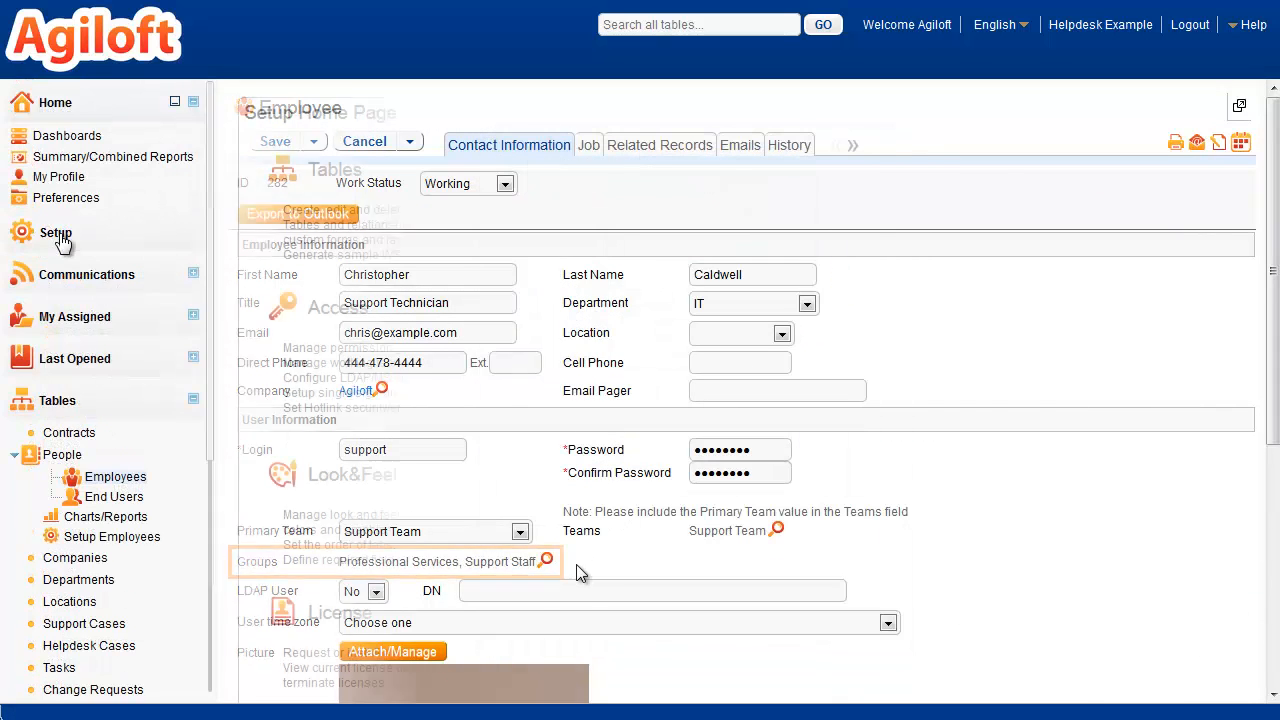
# Step: Open the team management page in the Access setup
pyautogui.click(56, 233)
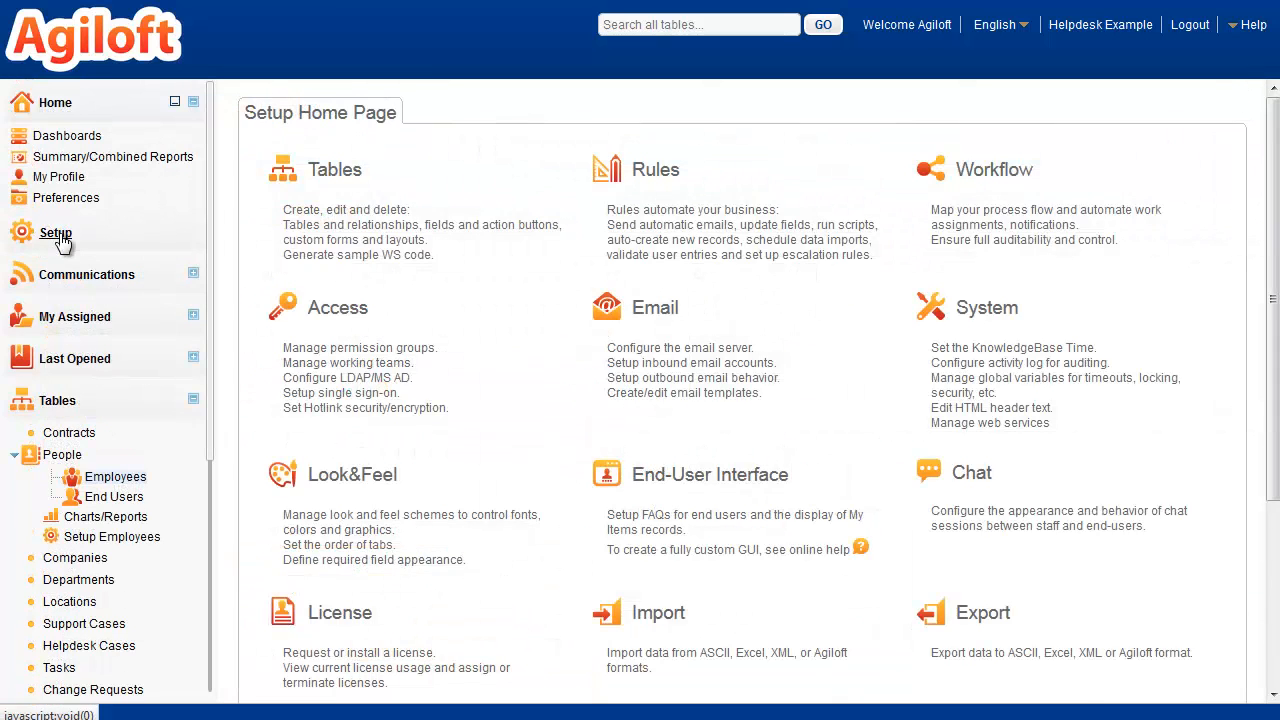
pyautogui.click(328, 311)
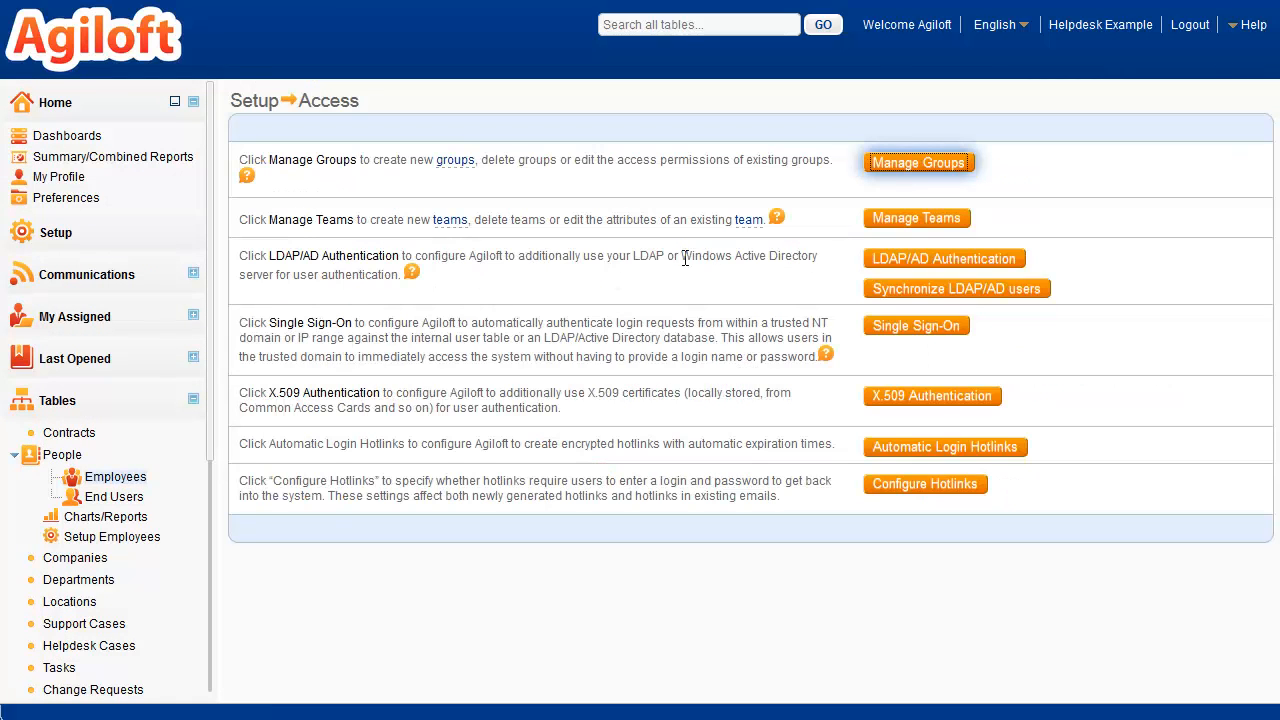
pyautogui.click(891, 220)
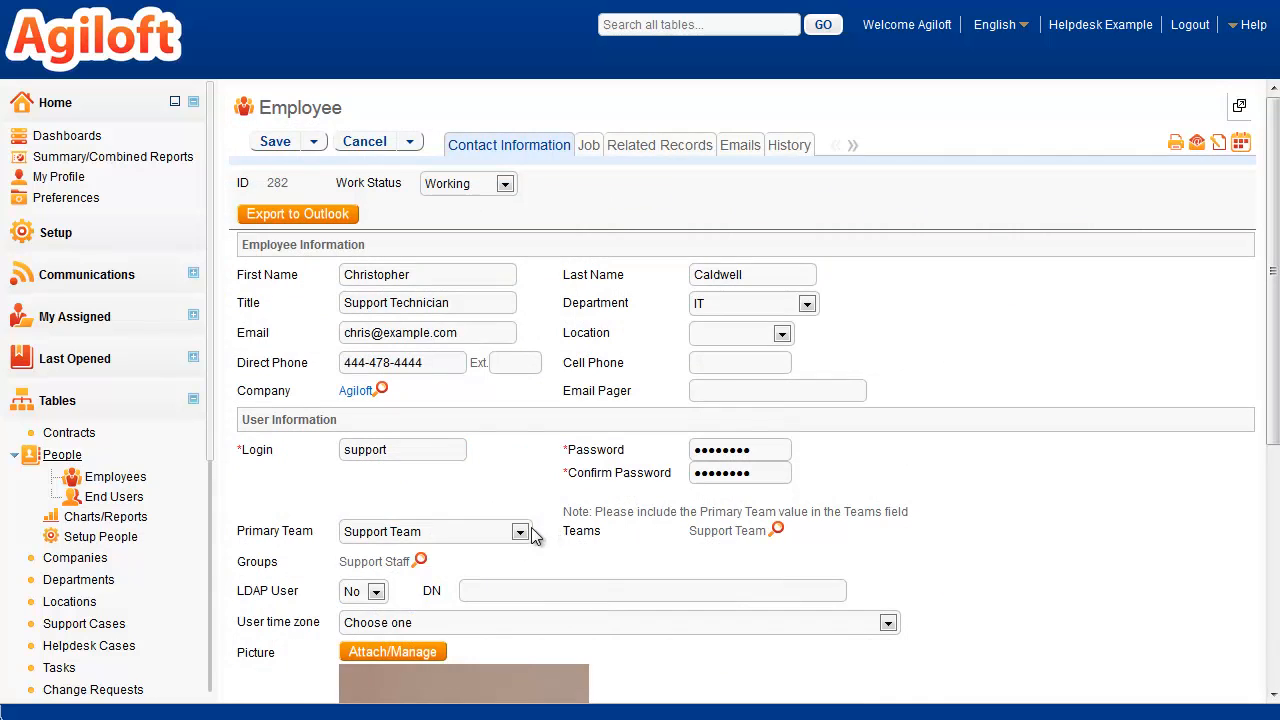
# Step: Examine the Primary Team choices on the support technician's employee record
pyautogui.click(520, 531)
pyautogui.click(520, 531)
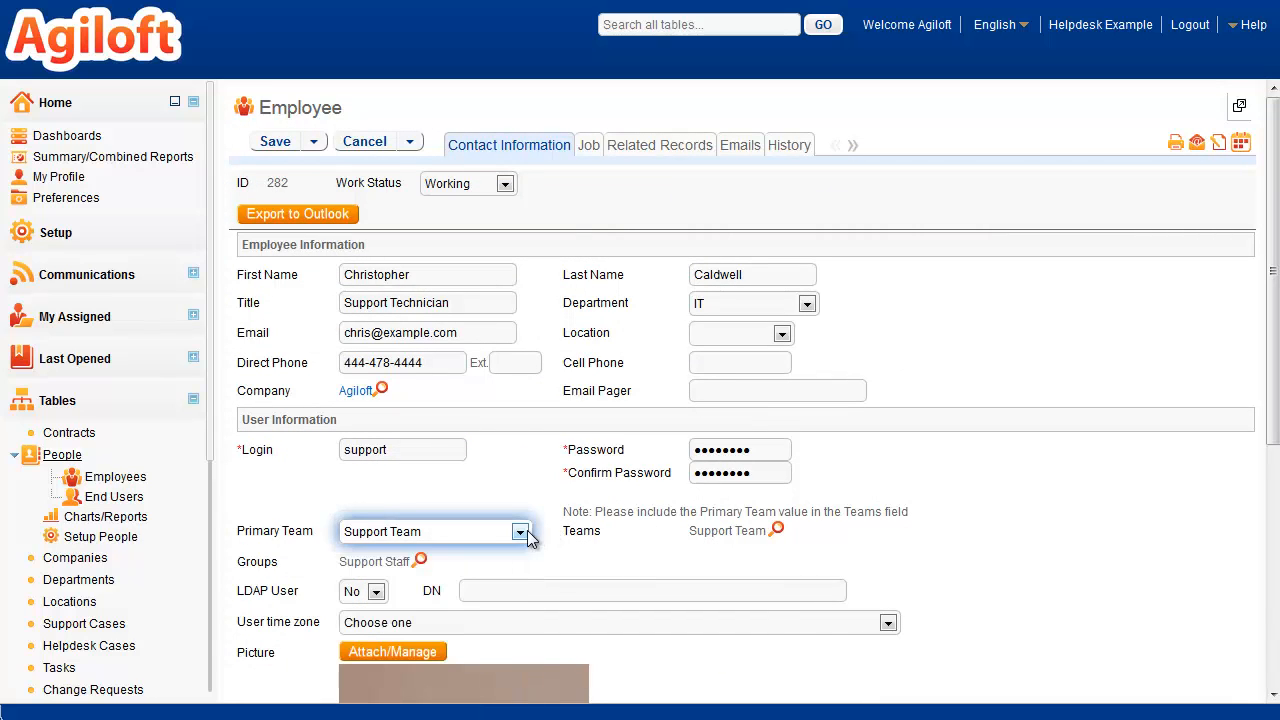
# Step: Add the Sales Team to the support technician's Teams field alongside Support Team
pyautogui.click(777, 530)
pyautogui.keyDown('ctrl'); pyautogui.click(590, 447); pyautogui.keyUp('ctrl')
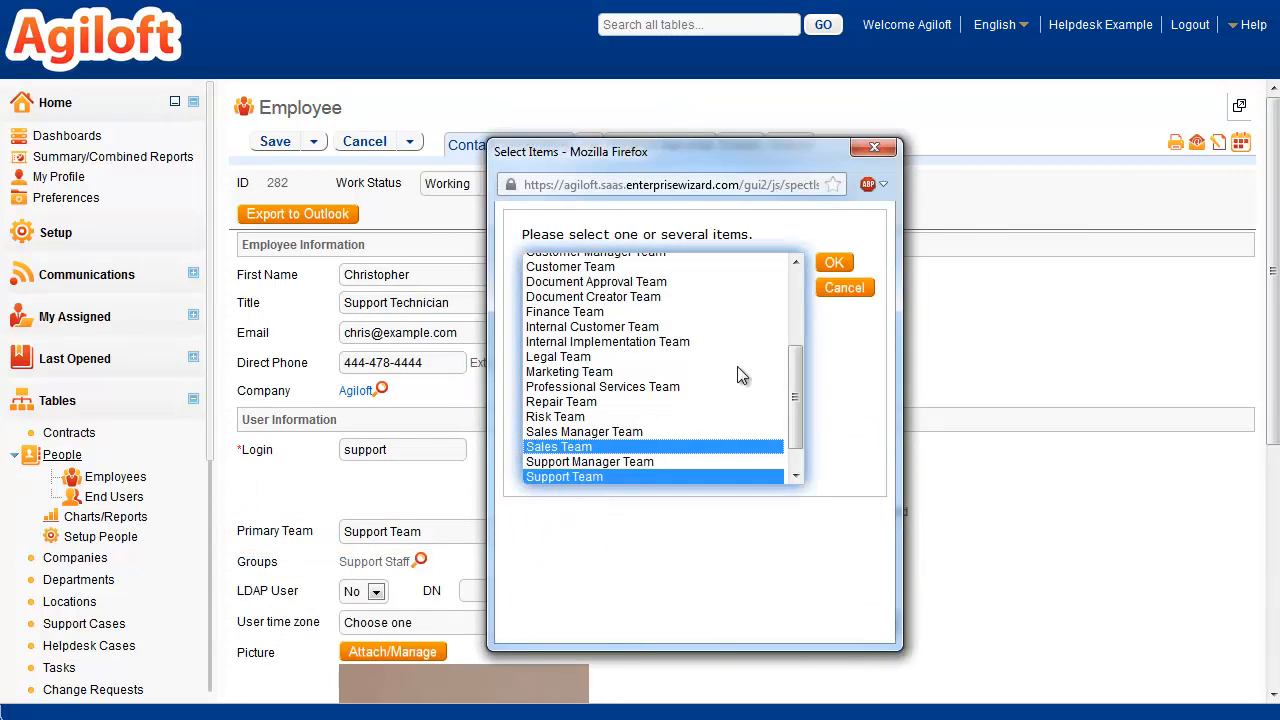
pyautogui.click(823, 264)
# Step: Open the staff scheme management page in the Look&Feel setup
pyautogui.click(52, 234)
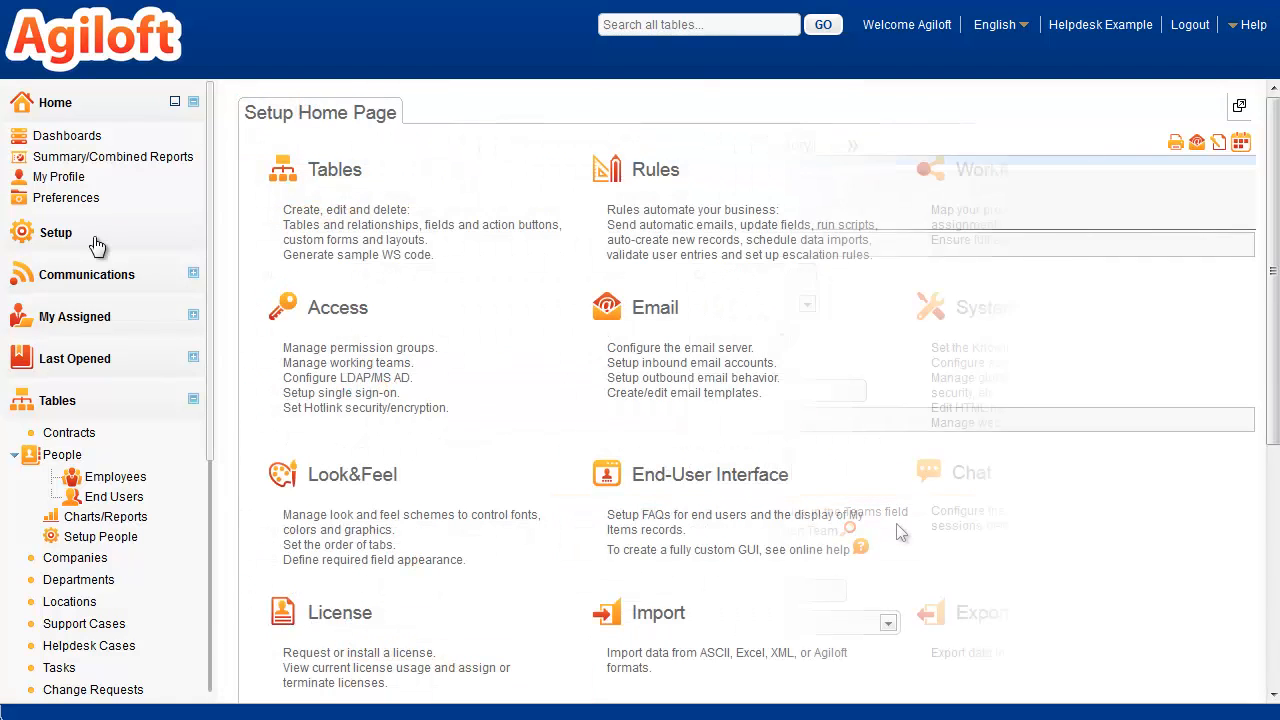
pyautogui.click(345, 478)
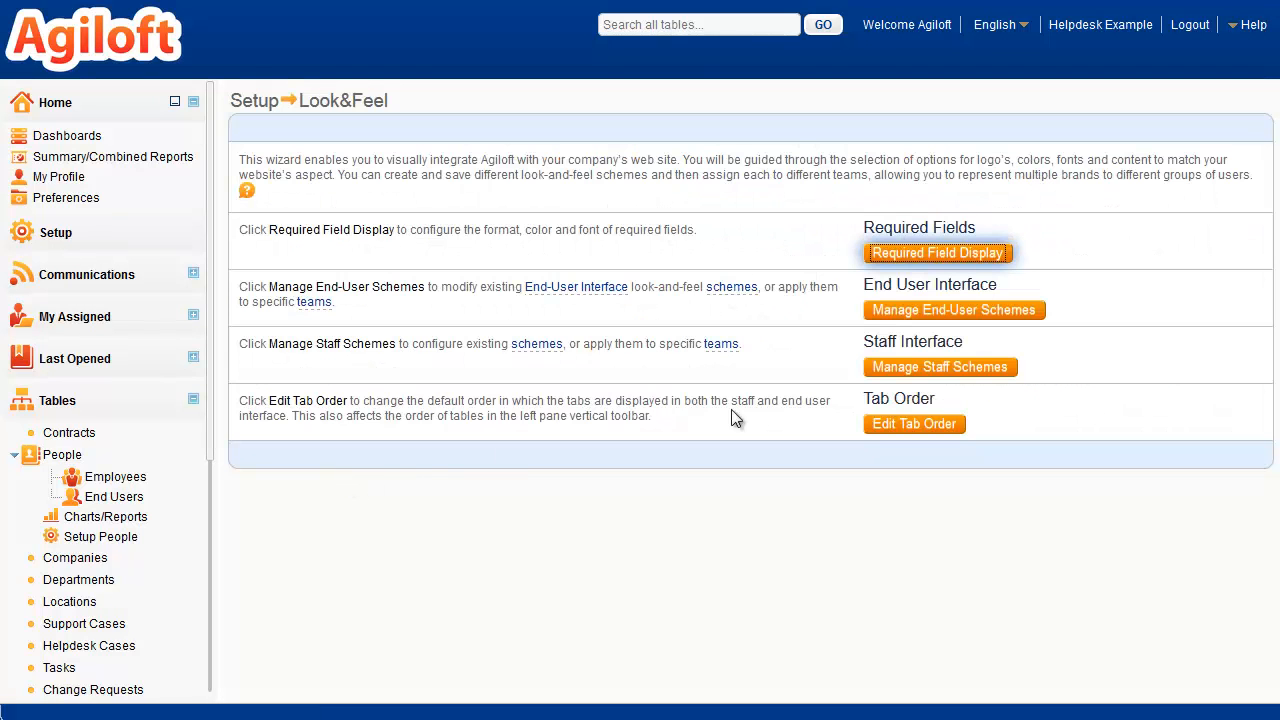
pyautogui.click(912, 372)
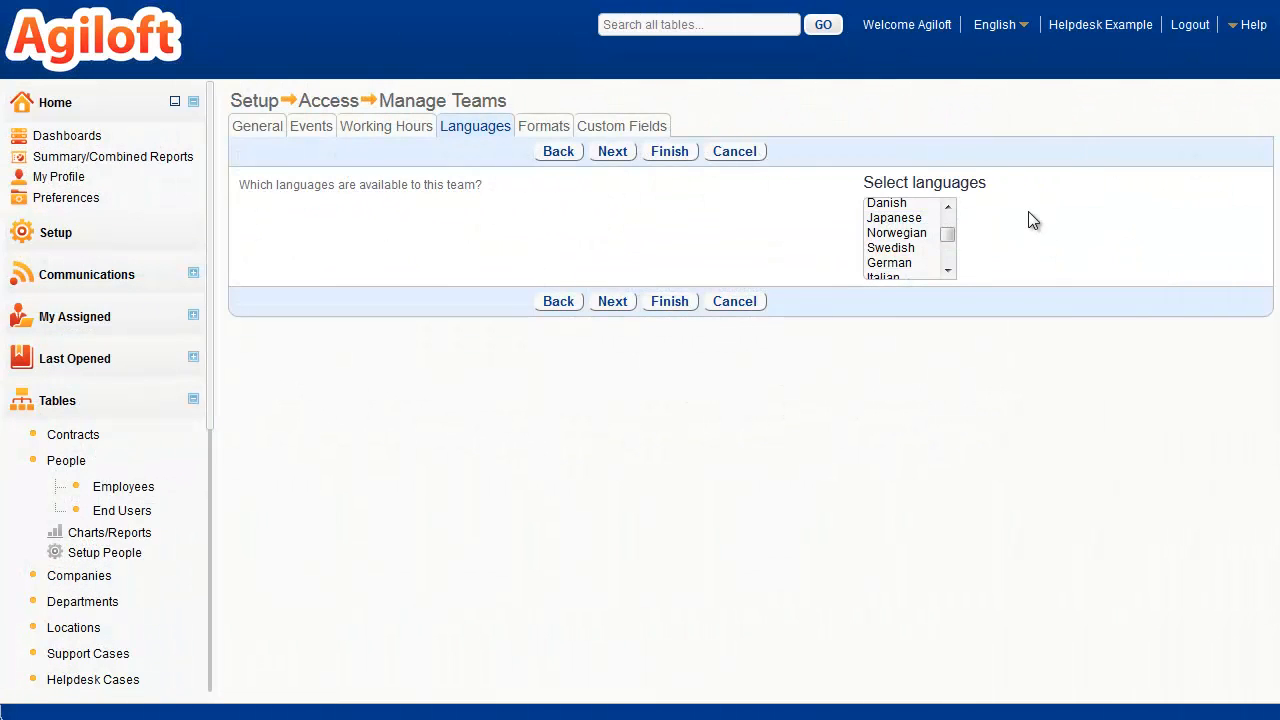
# Step: Show the available interface languages and open the team's working hours settings
pyautogui.click(1025, 38)
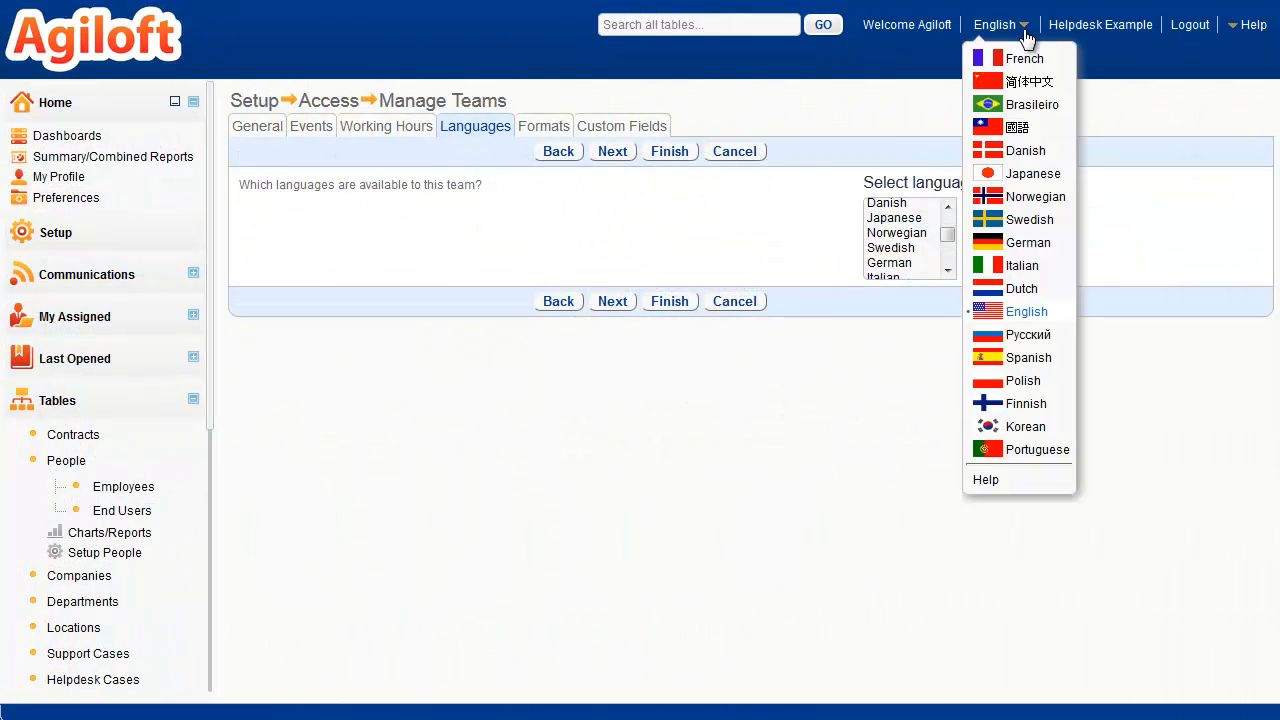
pyautogui.click(394, 128)
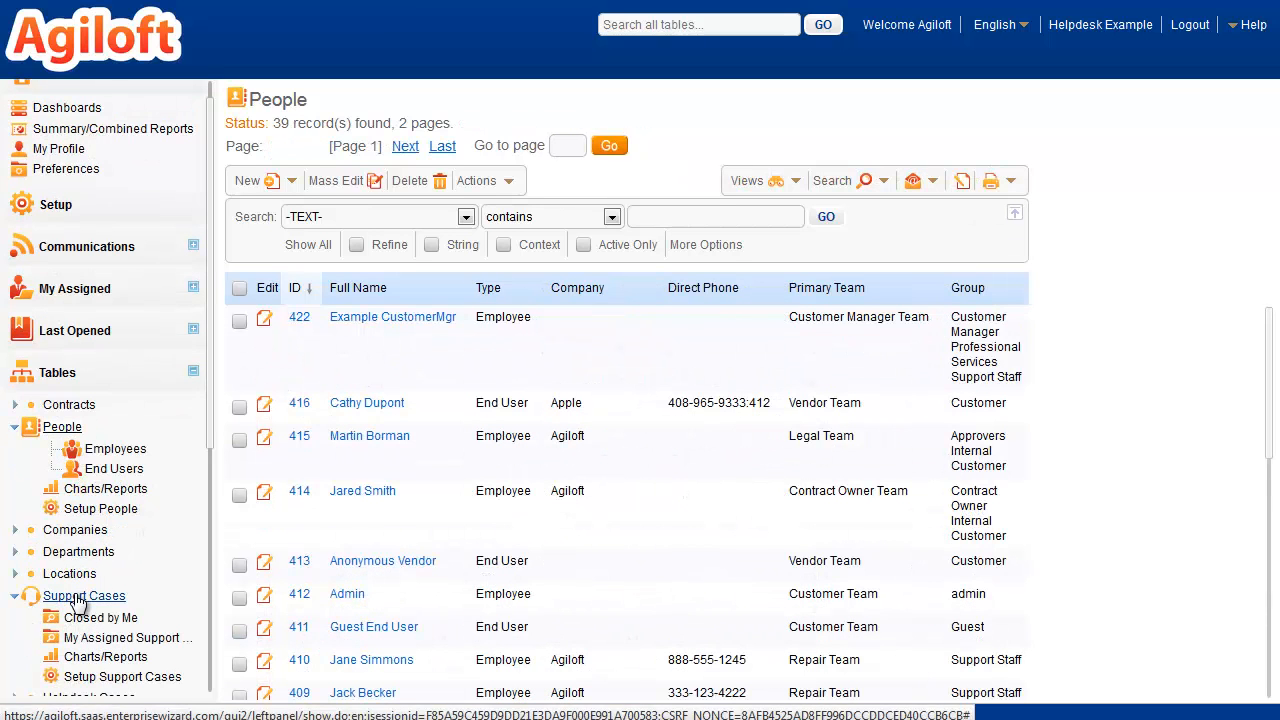
# Step: Set the priority of the support case "Hard Drive not accessible - BSOD" to Critical and save the record
pyautogui.click(80, 597)
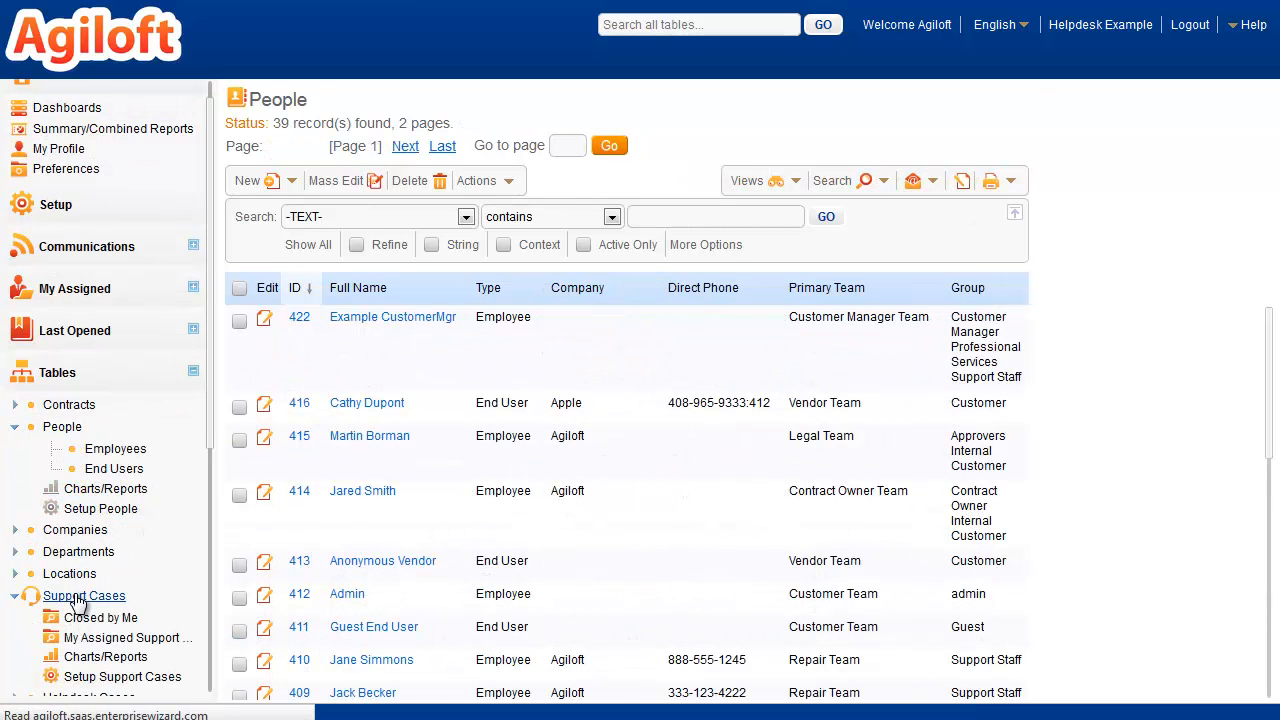
pyautogui.click(265, 227)
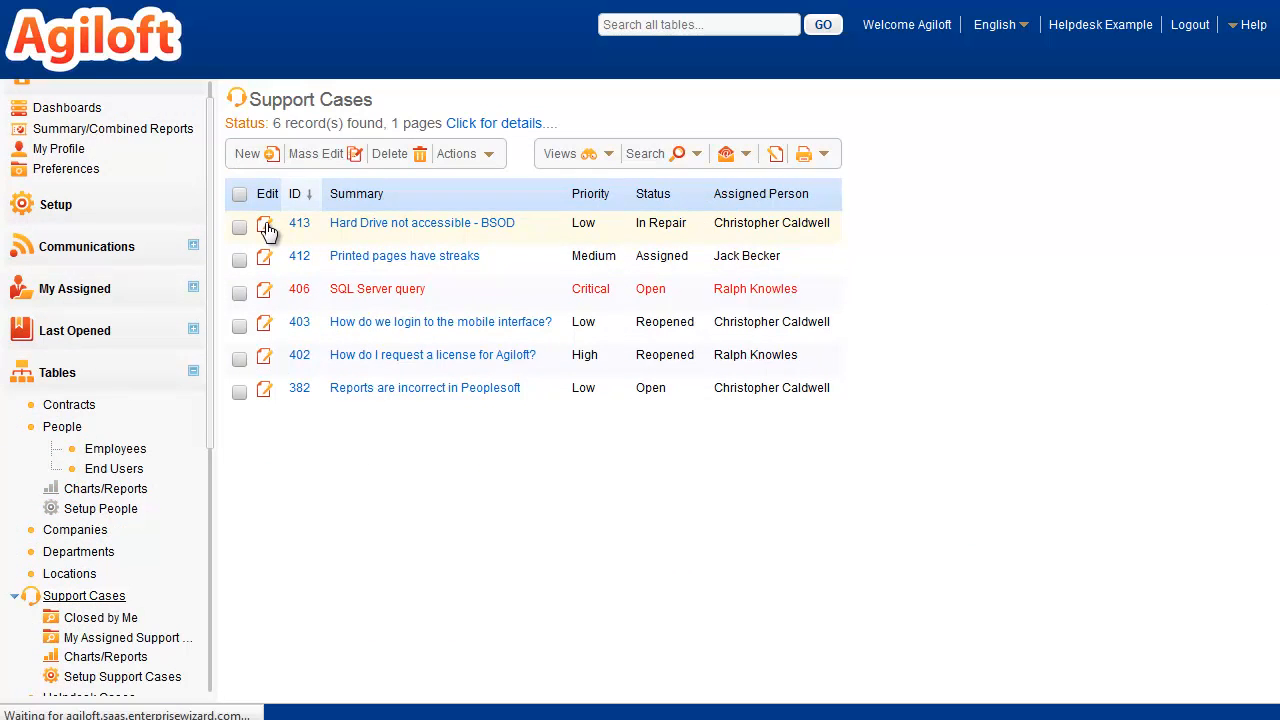
pyautogui.click(712, 423)
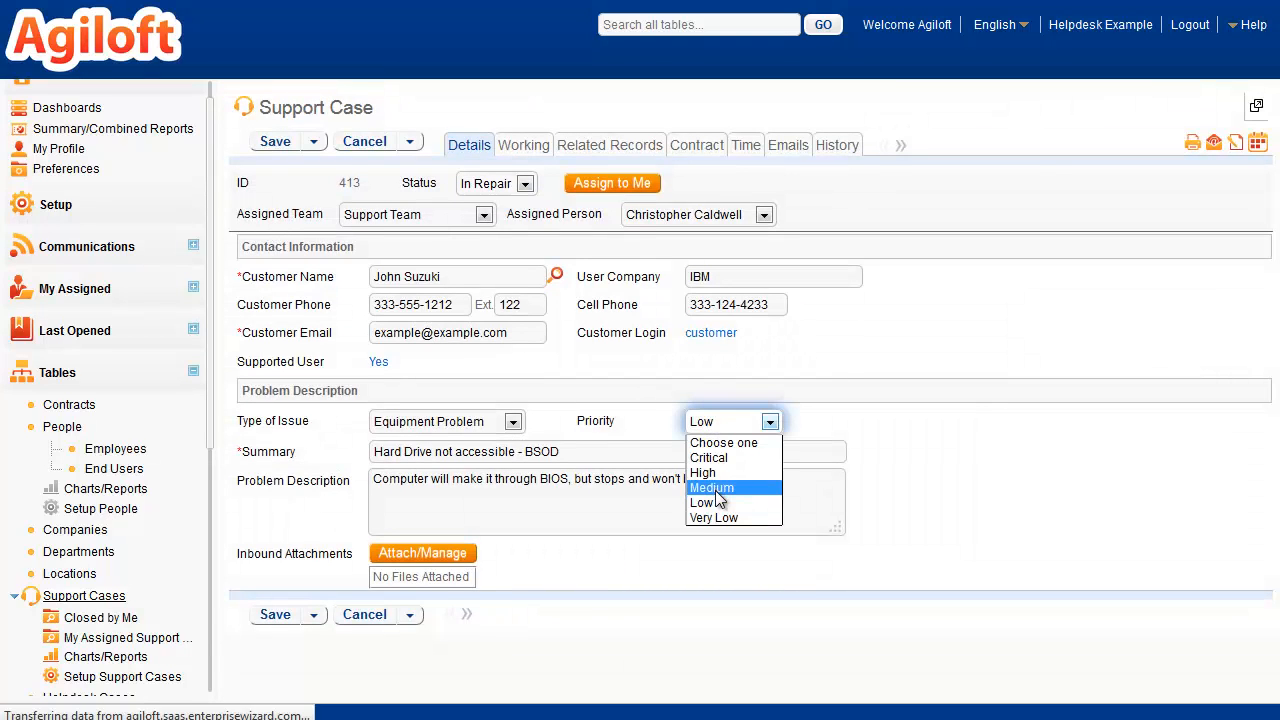
pyautogui.click(709, 457)
pyautogui.click(275, 142)
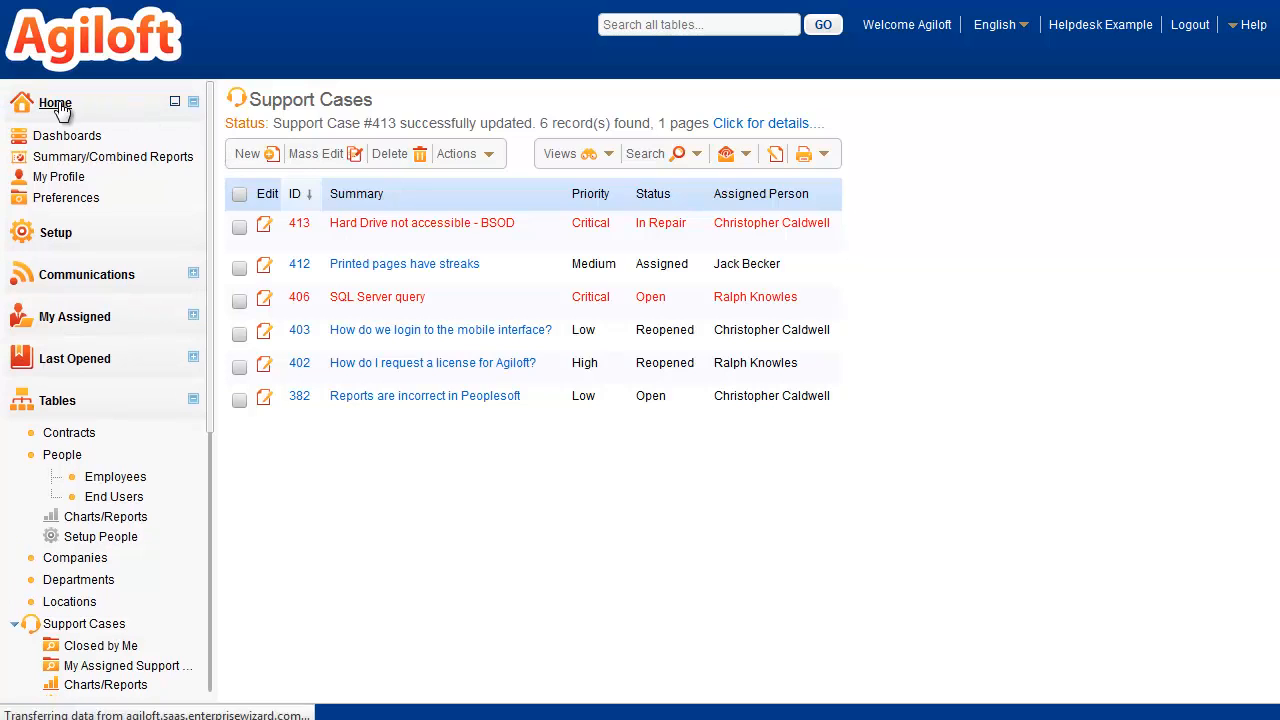
# Step: View the support home page and open the dashboards
pyautogui.click(40, 105)
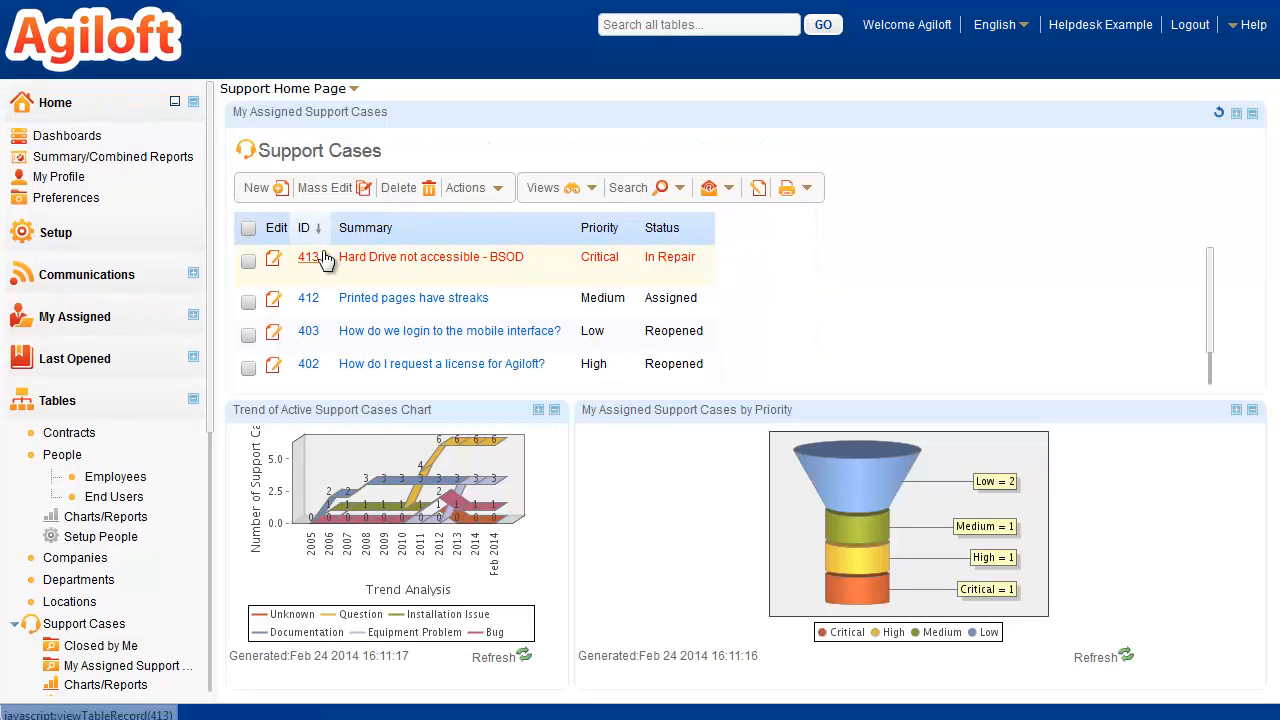
pyautogui.click(75, 137)
pyautogui.moveTo(298, 302)
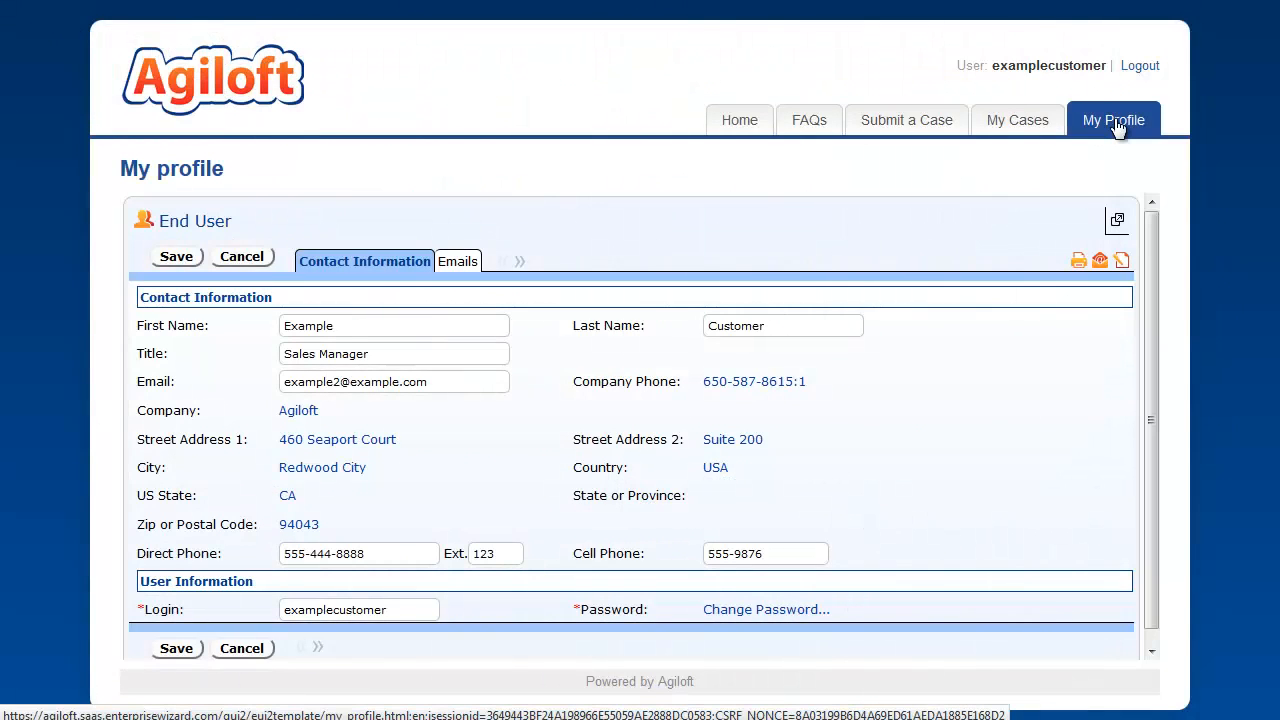
# Step: Browse the end-user portal's home page, the case "How do I add a new table?" and the user profile
pyautogui.click(738, 122)
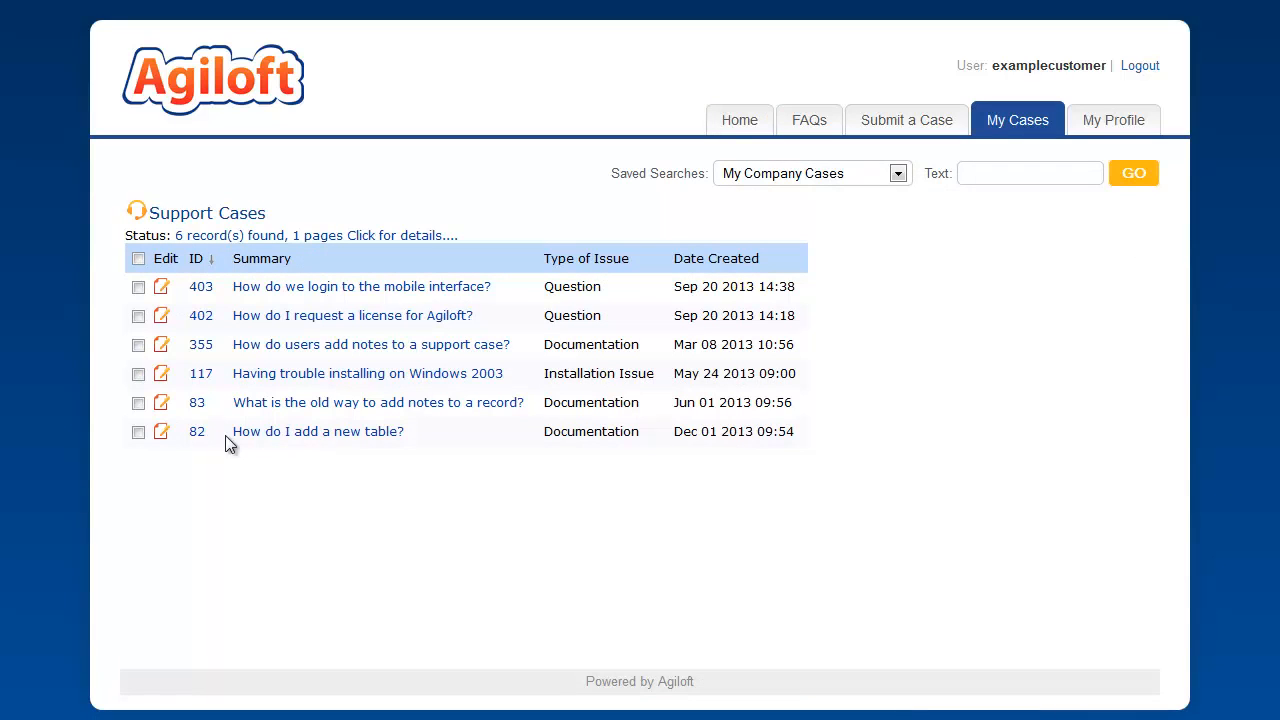
pyautogui.click(160, 433)
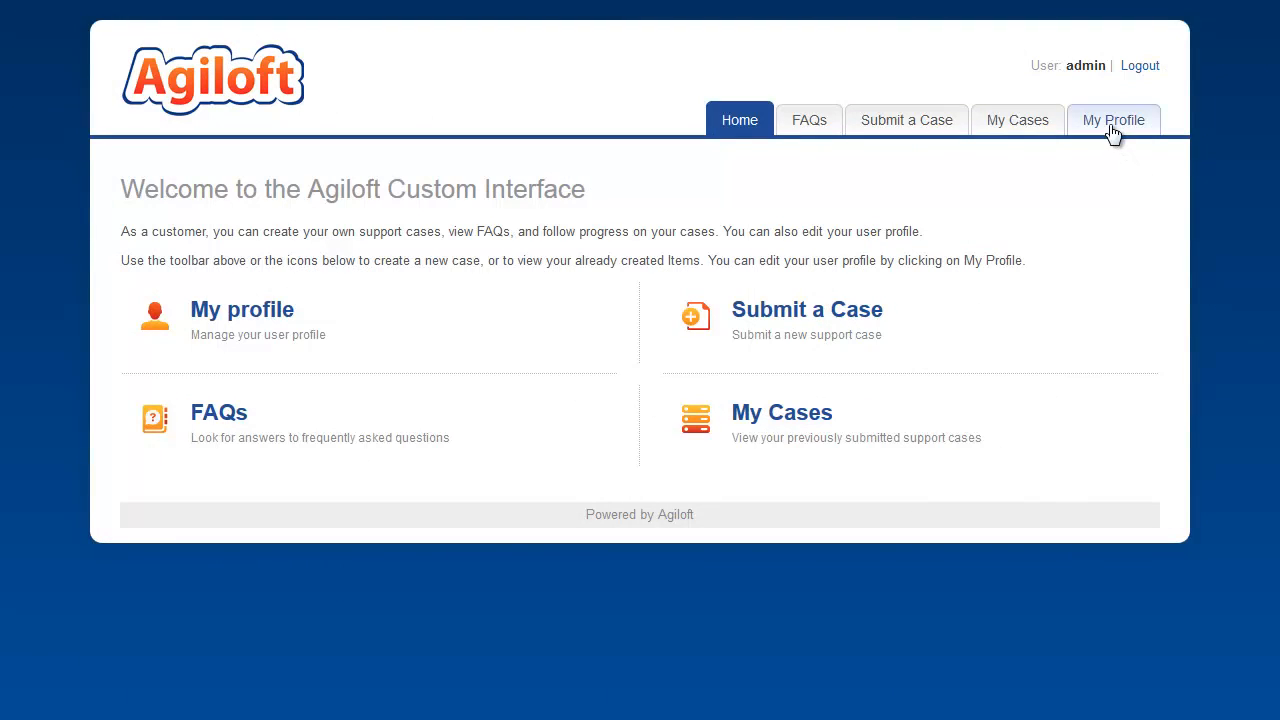
pyautogui.click(1112, 131)
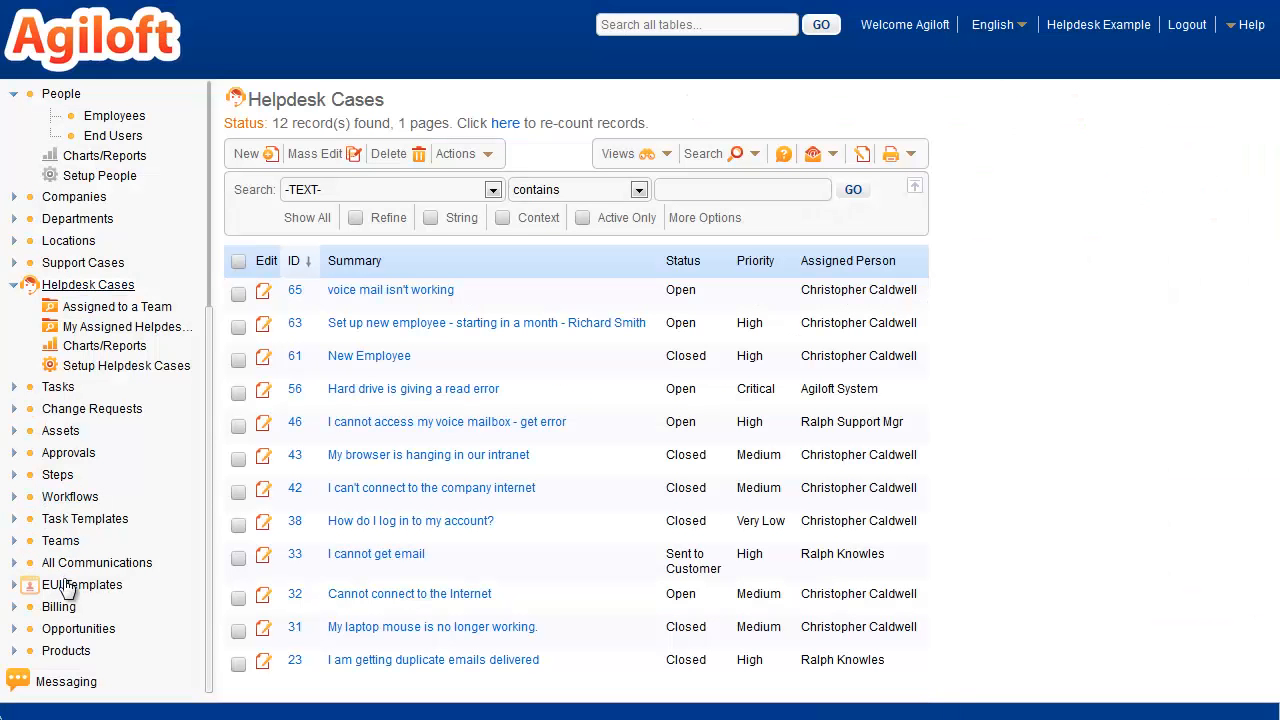
# Step: Open the my_supportcases.htm record in the EUI Templates table for editing
pyautogui.click(70, 586)
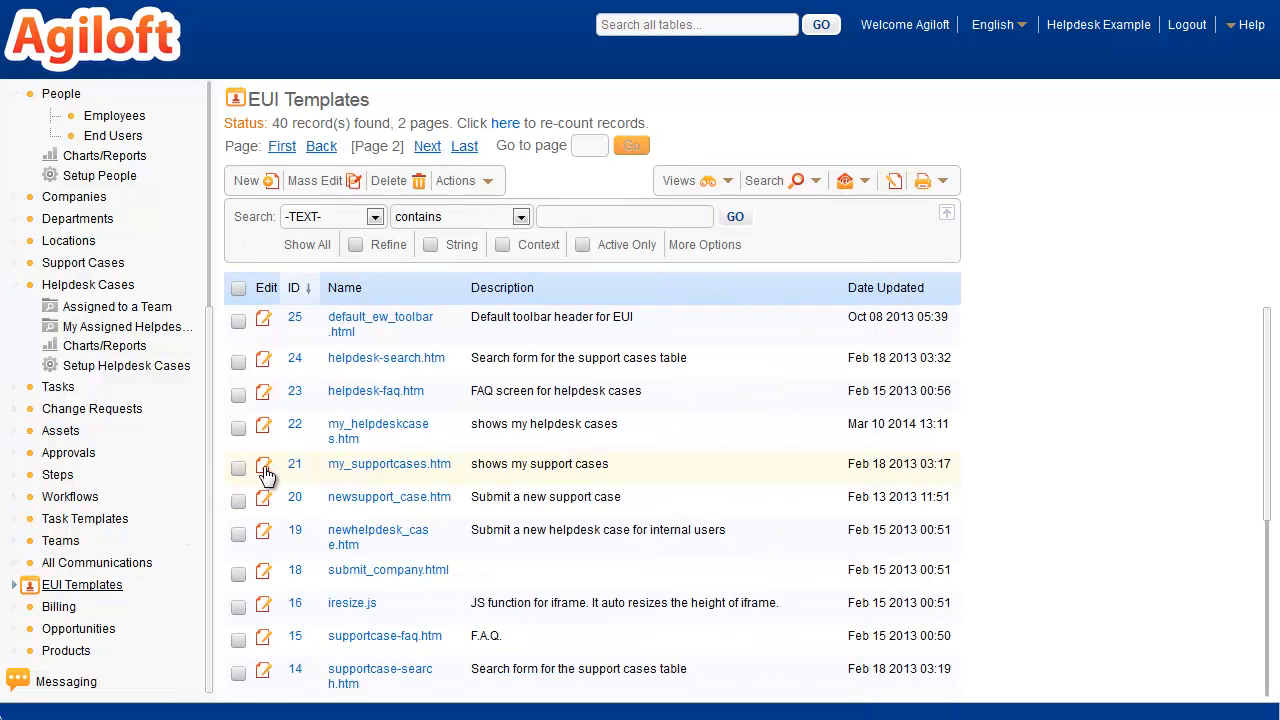
pyautogui.click(263, 464)
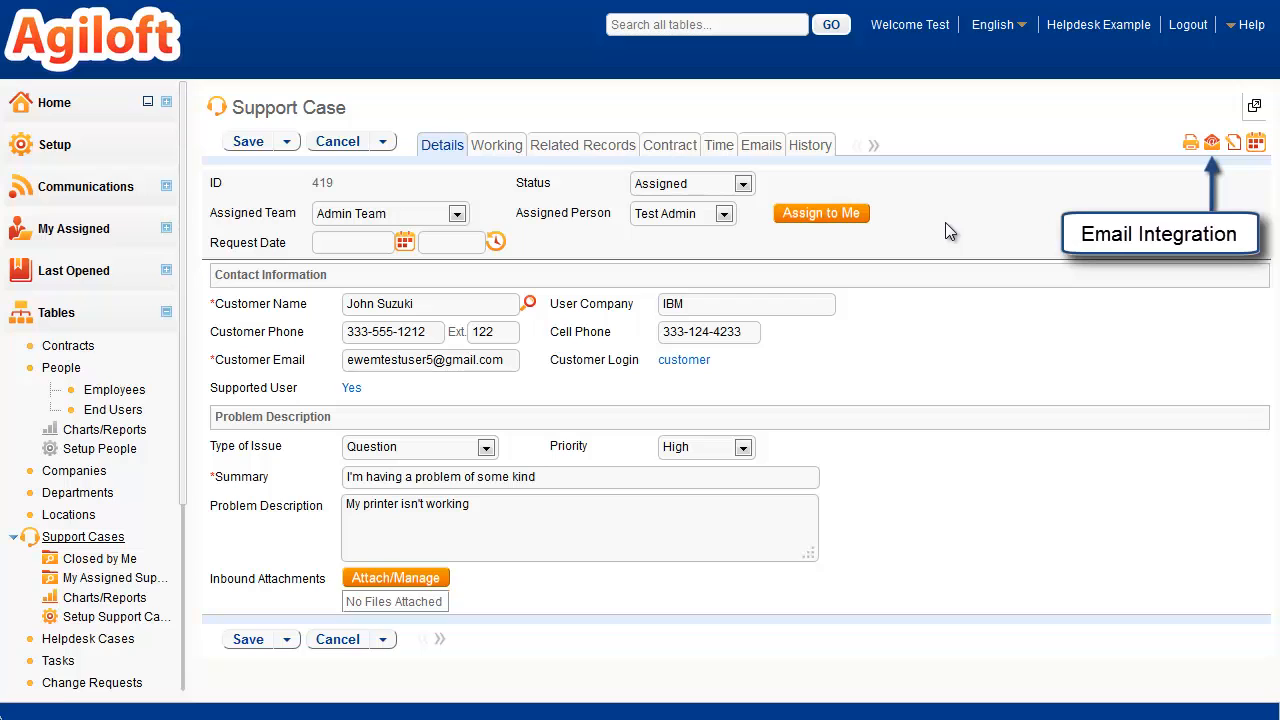
# Step: View the emails of the printer problem support case and show the view options of the Support Cases table
pyautogui.click(754, 147)
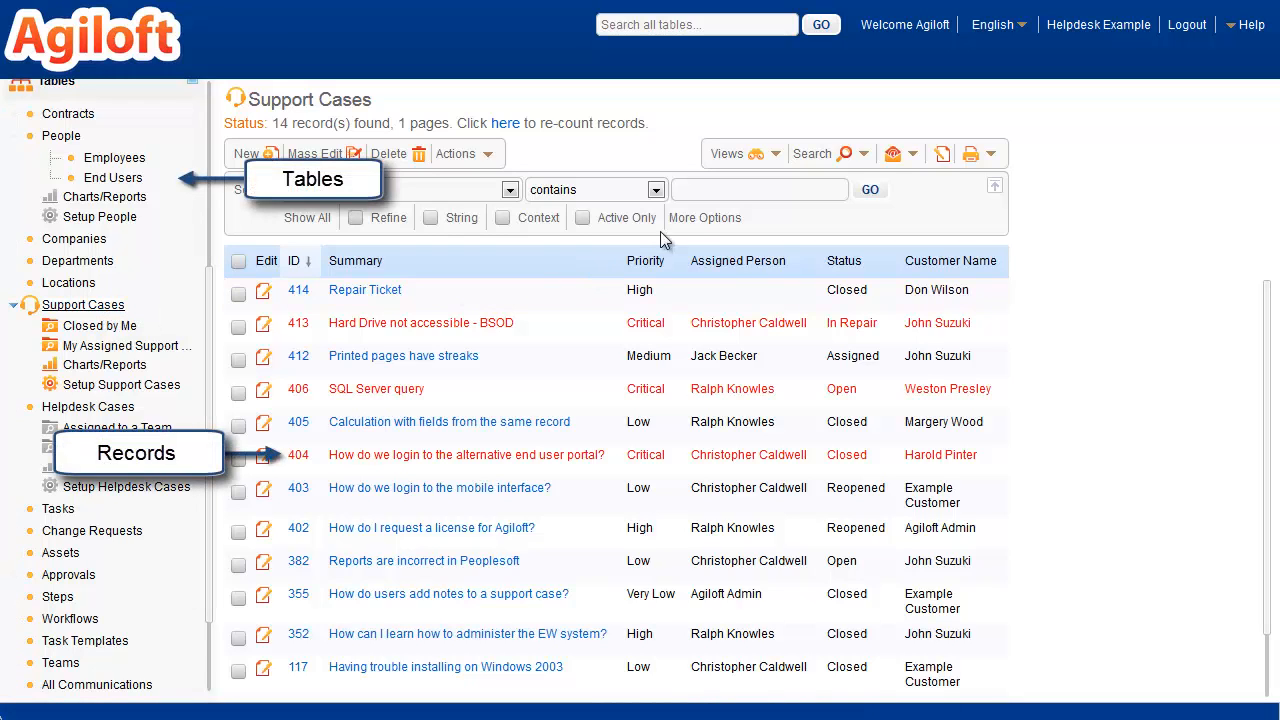
pyautogui.click(775, 160)
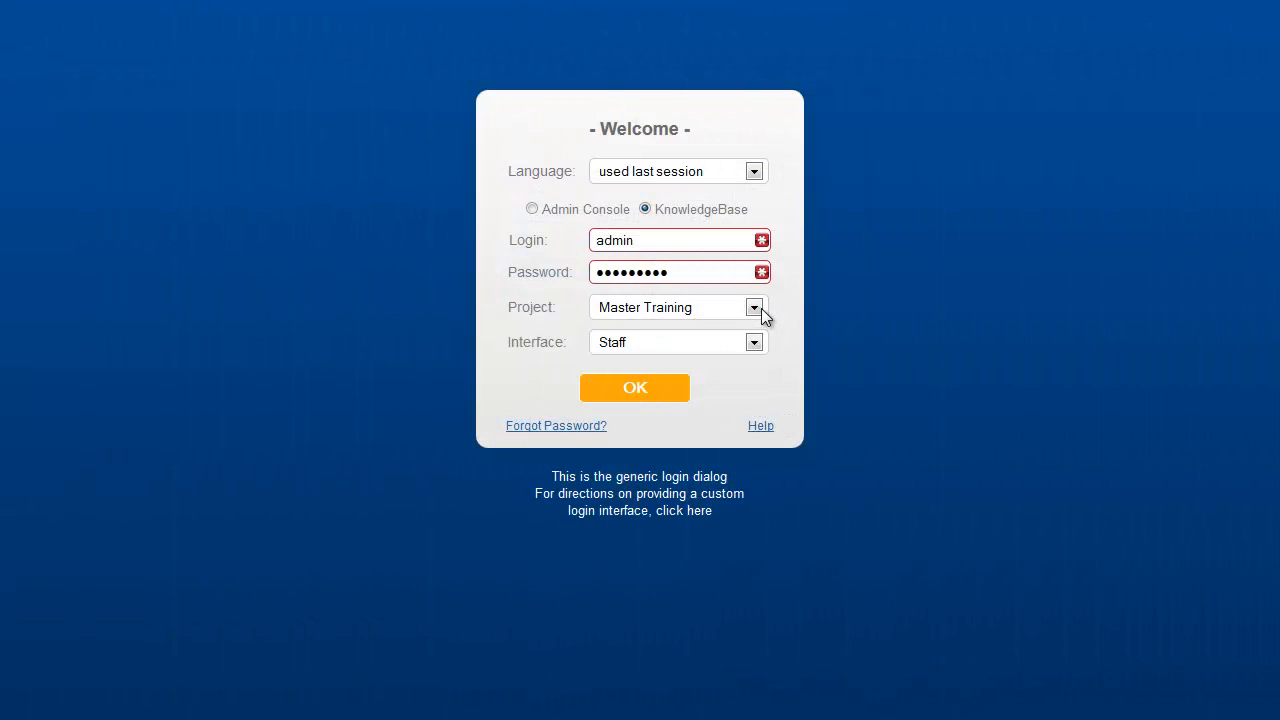
# Step: Show the project choices on the login form and open the Export page in the Setup area
pyautogui.click(754, 308)
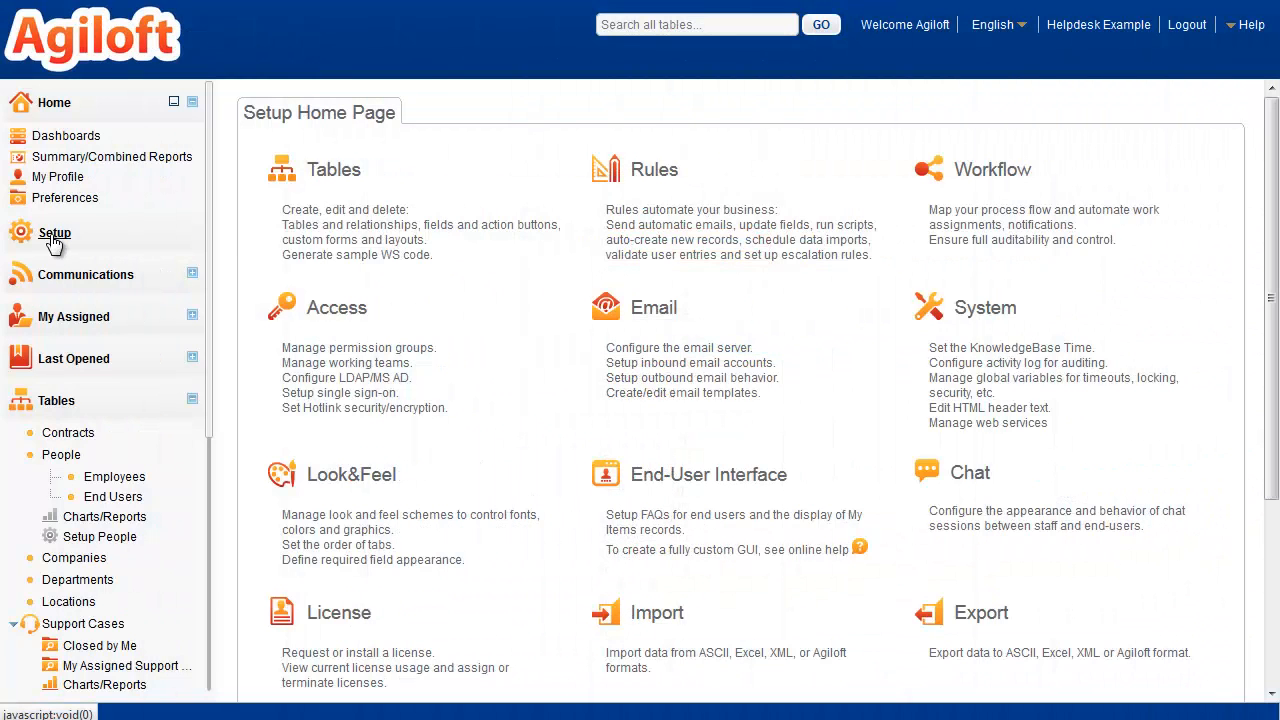
pyautogui.click(972, 619)
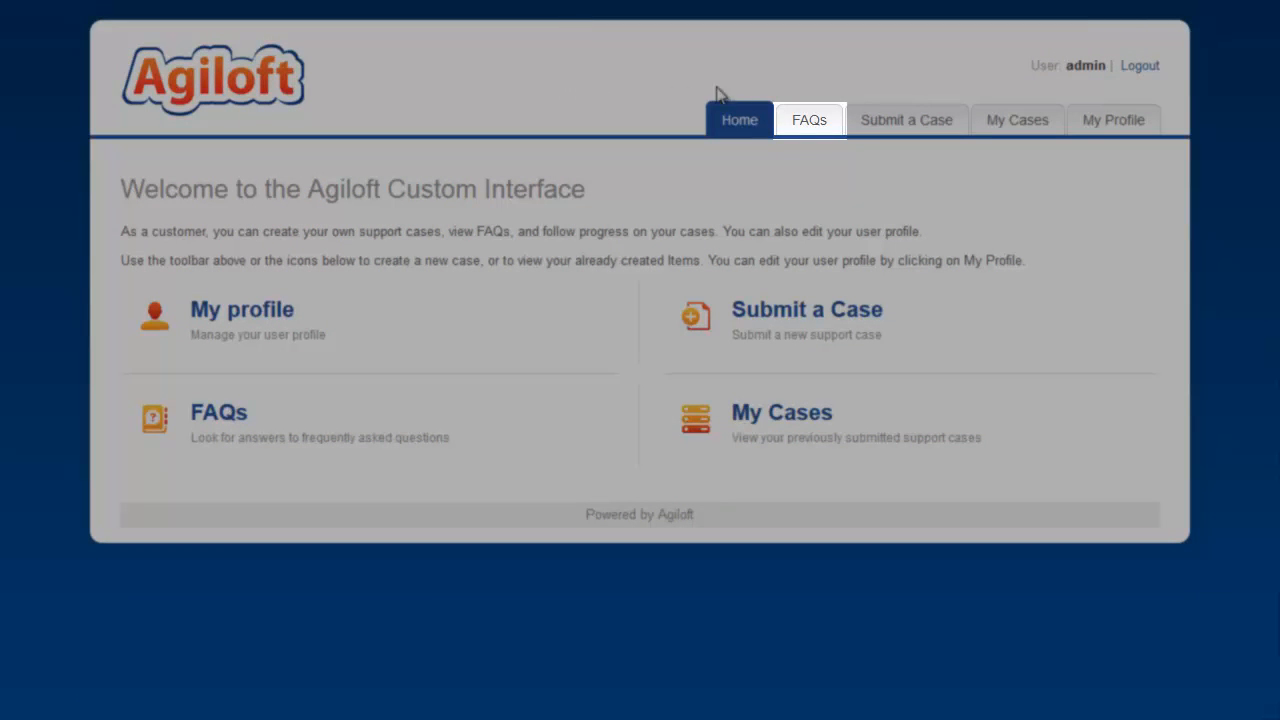
# Step: Open the end-user portal's FAQs and examine the group's view and FAQ permissions for the Support Case table
pyautogui.click(812, 122)
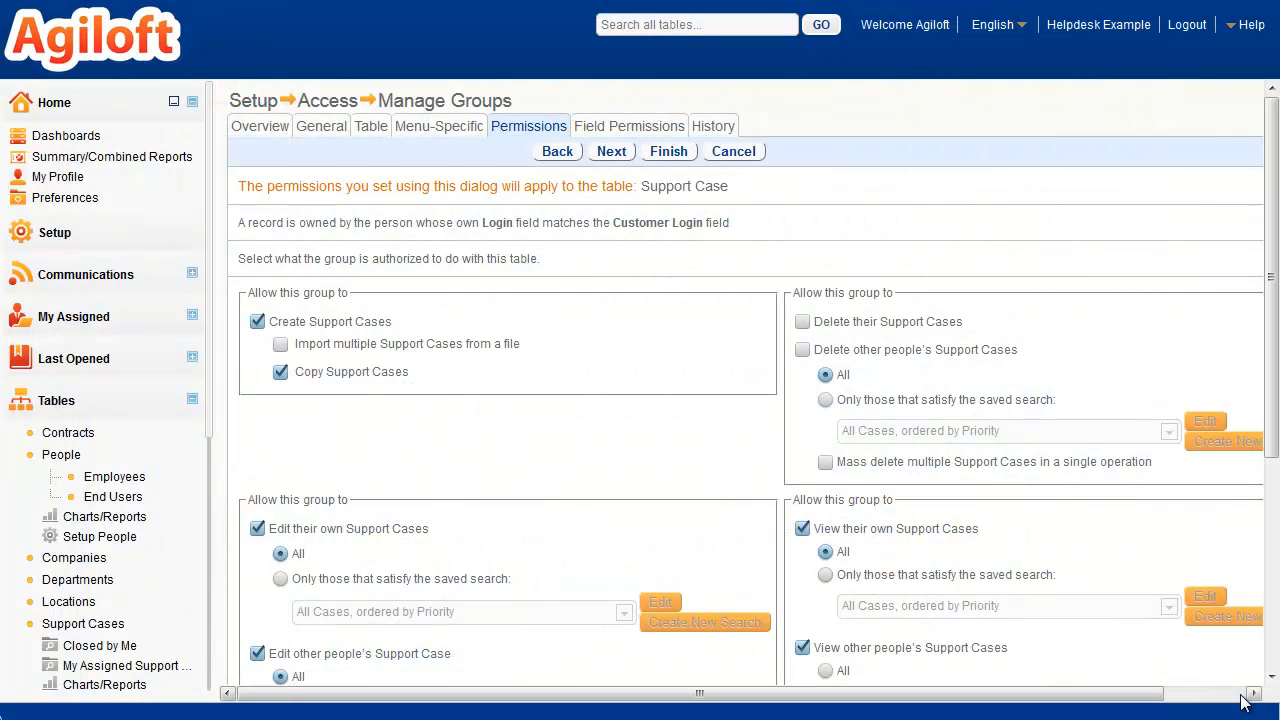
pyautogui.click(1241, 696)
pyautogui.scroll(-4, 1241, 696)
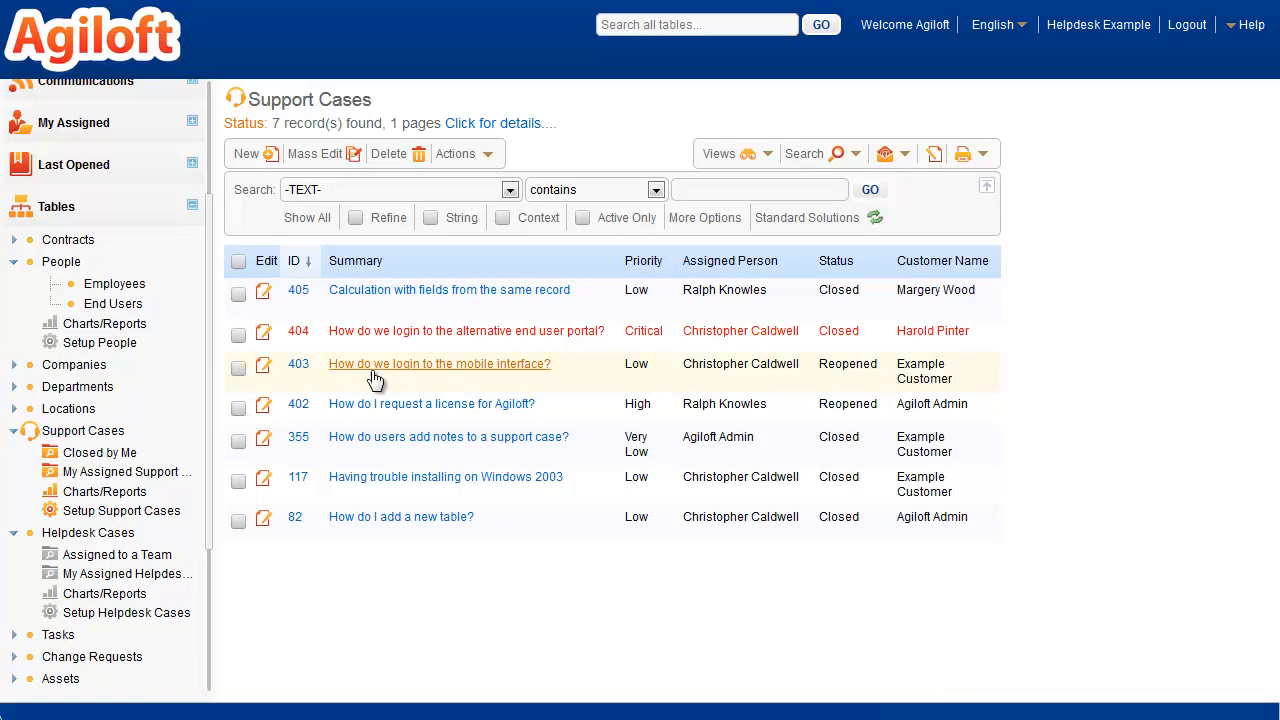
# Step: Open the support case "How do we login to the mobile interface?" and examine its working details down to the Published setting
pyautogui.click(375, 378)
pyautogui.click(518, 148)
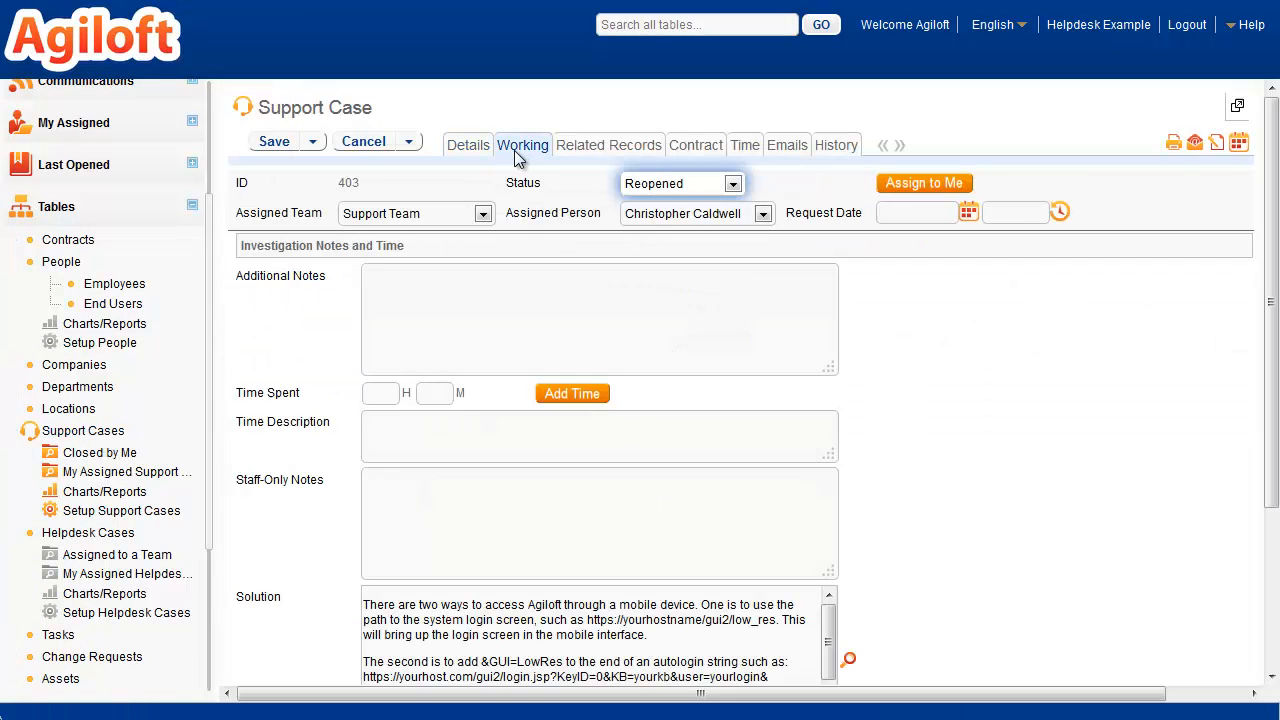
pyautogui.scroll(-3, 344, 424)
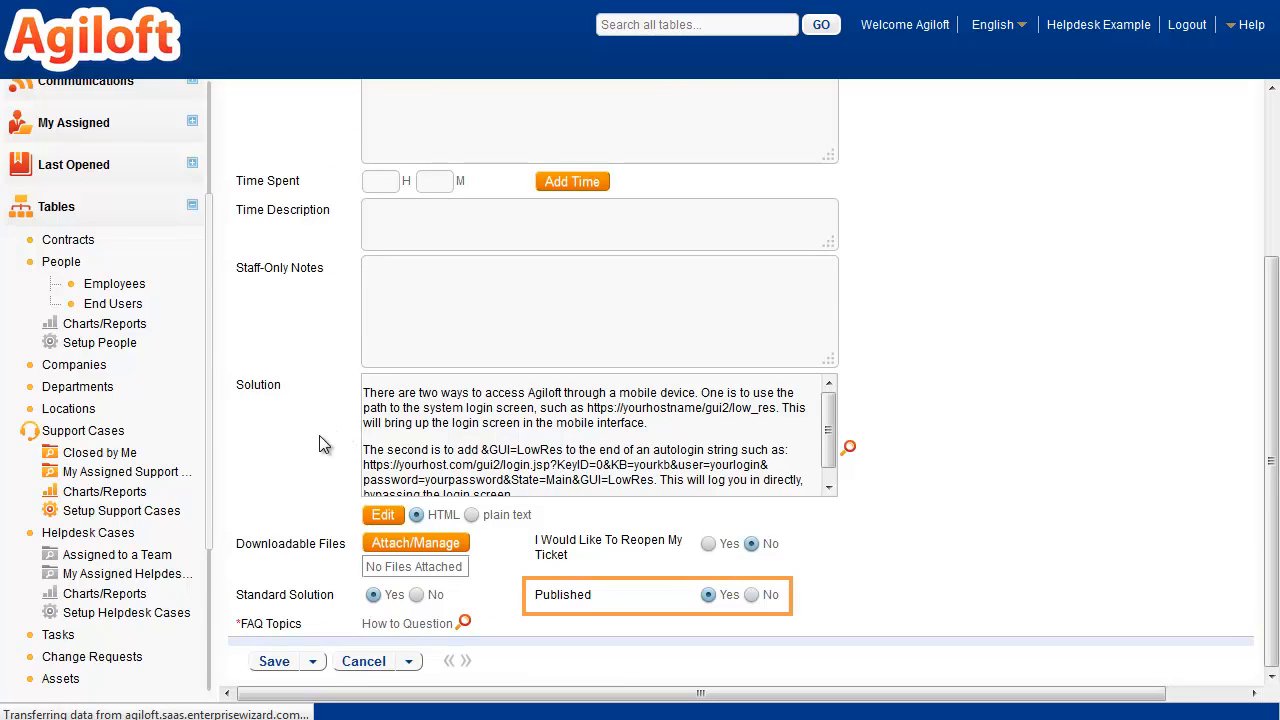